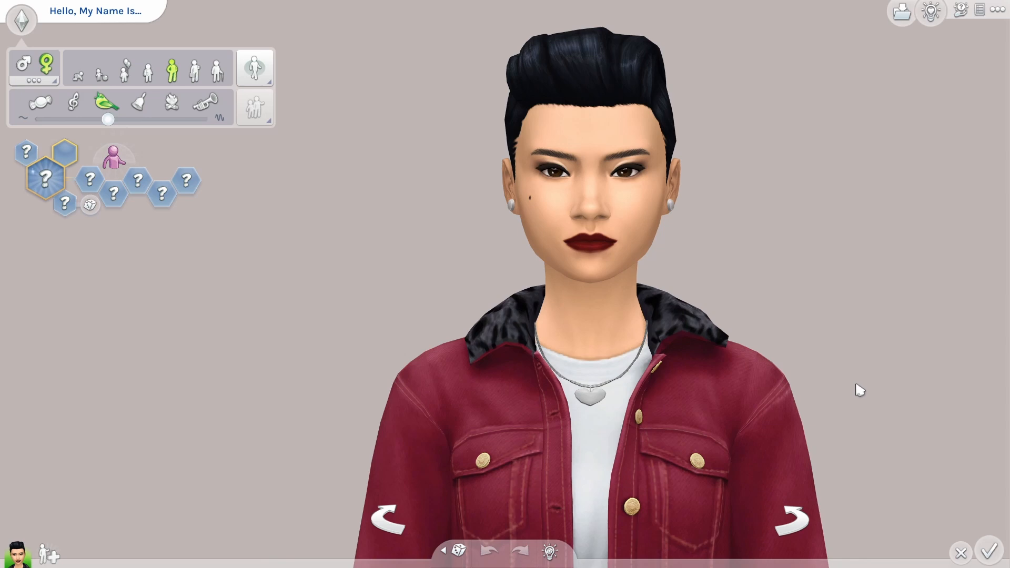
- Search the Gallery's households for "base sim" and sort them by Most Popular
scroll(860, 390, up, 2)
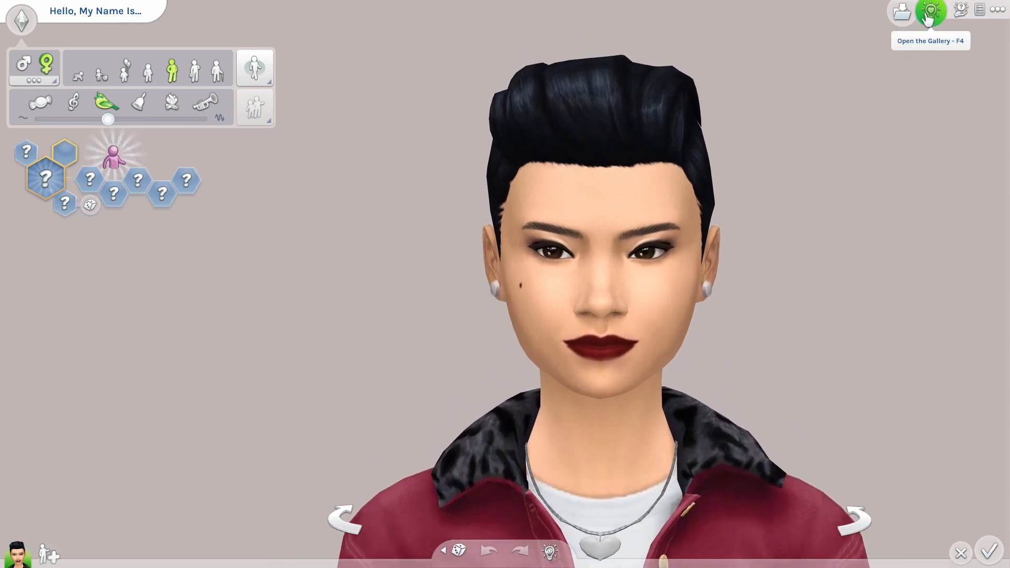
click(928, 16)
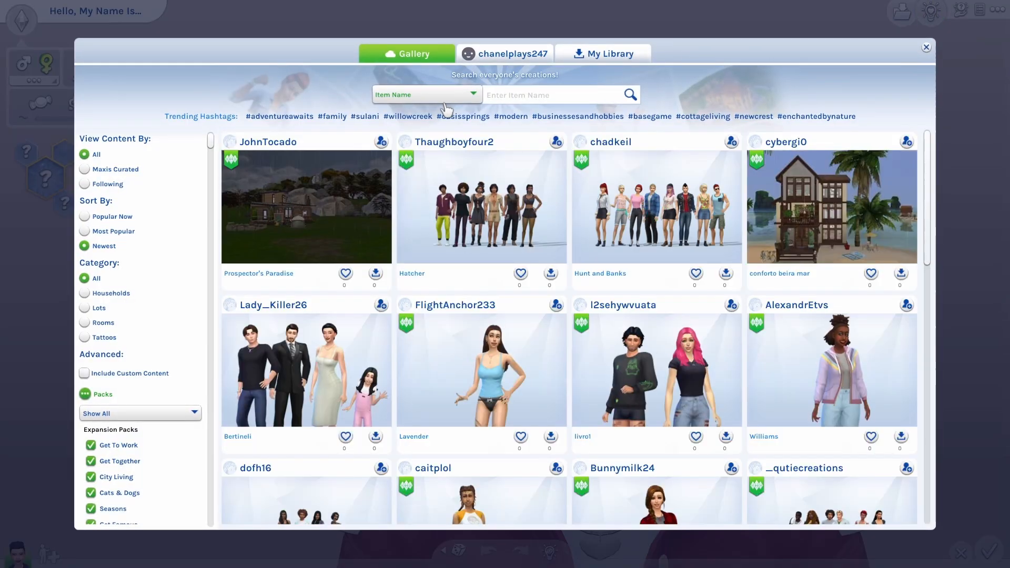
click(84, 293)
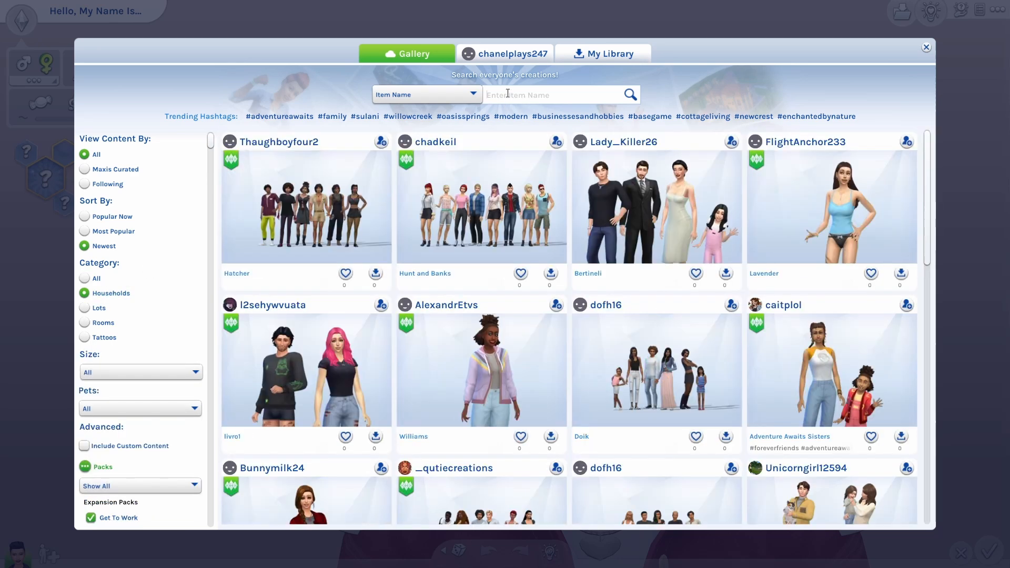
click(508, 93)
text(base)
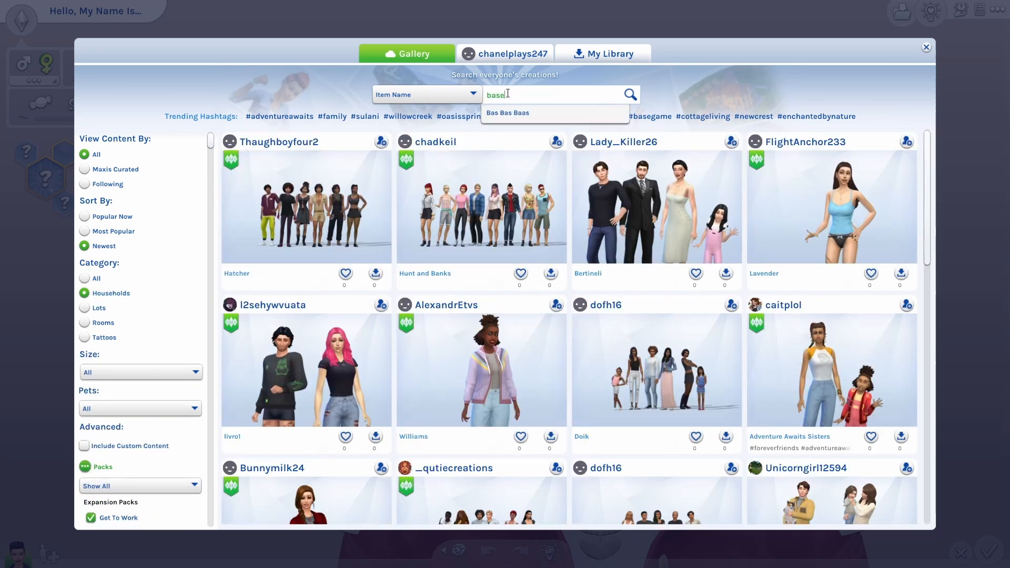
text( sim)
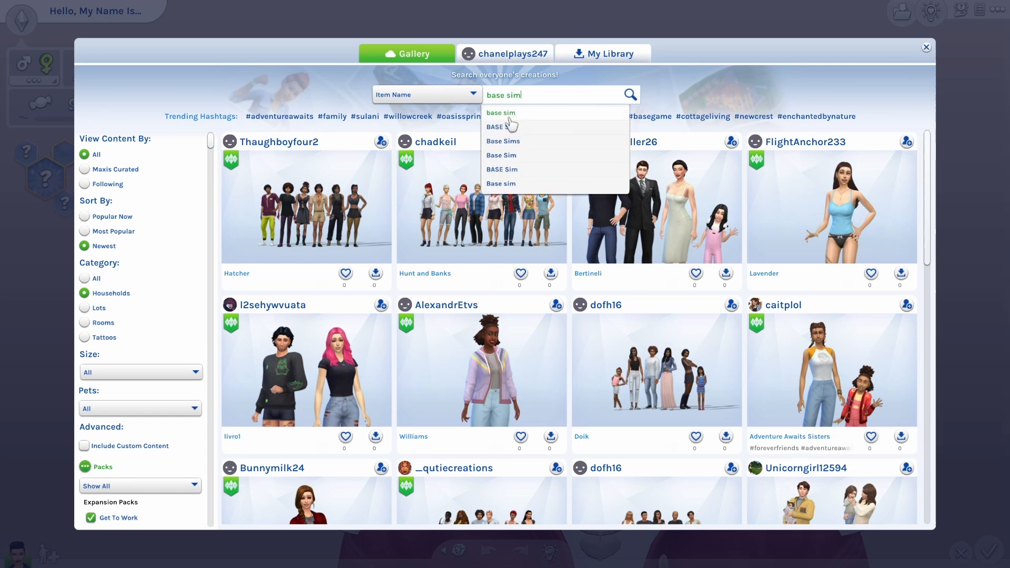
key(Return)
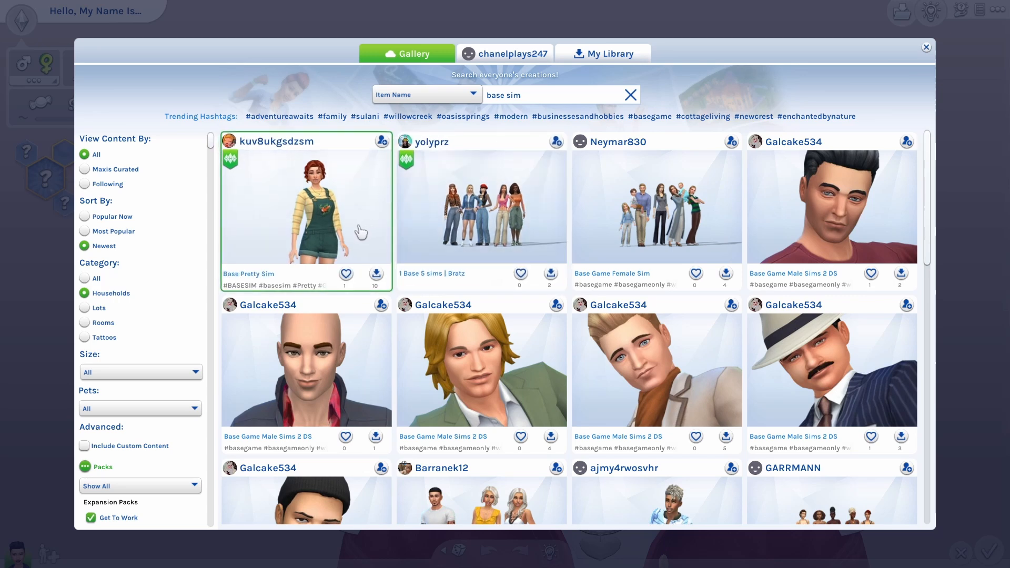
click(102, 233)
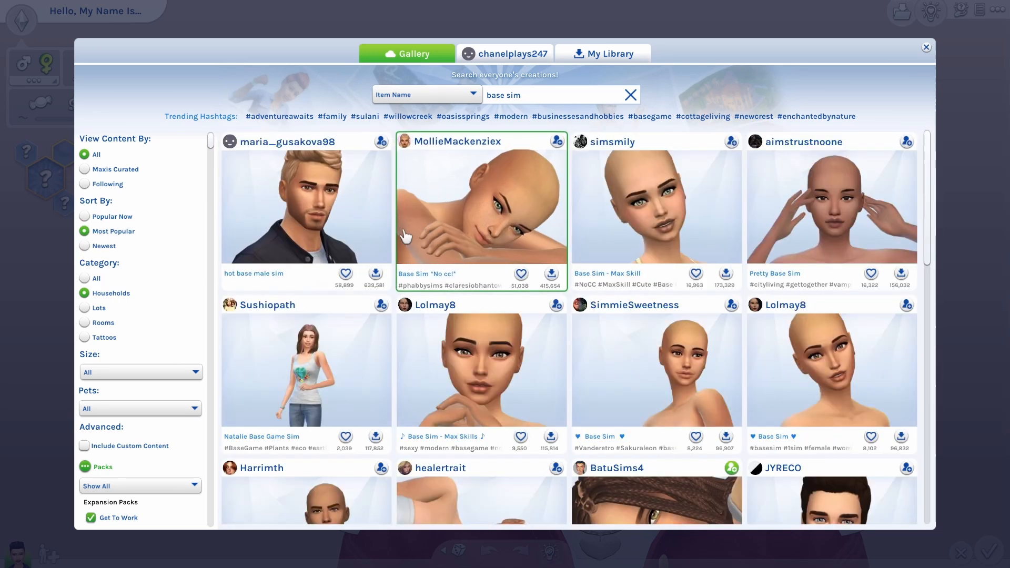
- Replace the current household with the Gallery household "Pretty Base Sim"
click(805, 214)
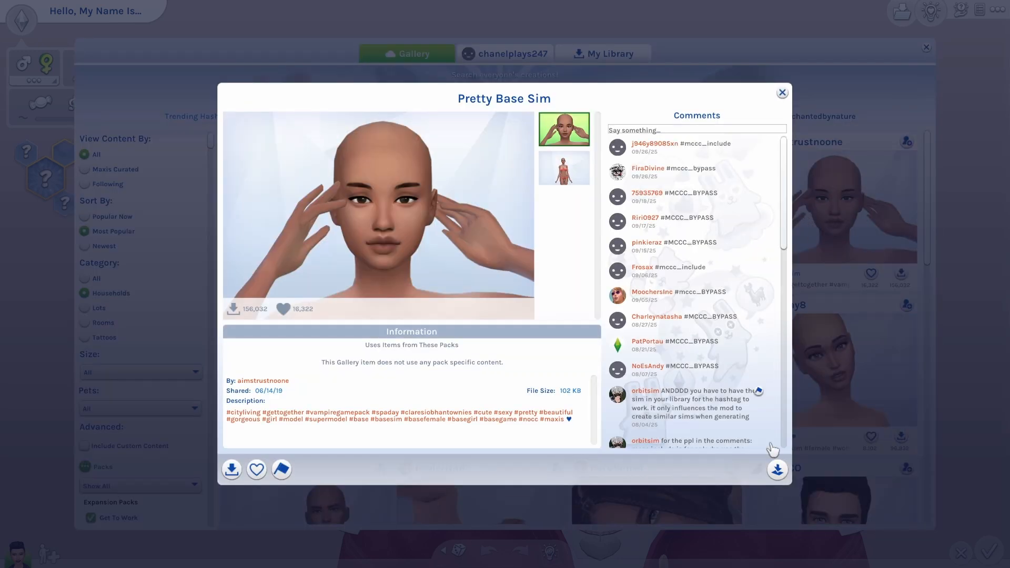
click(779, 472)
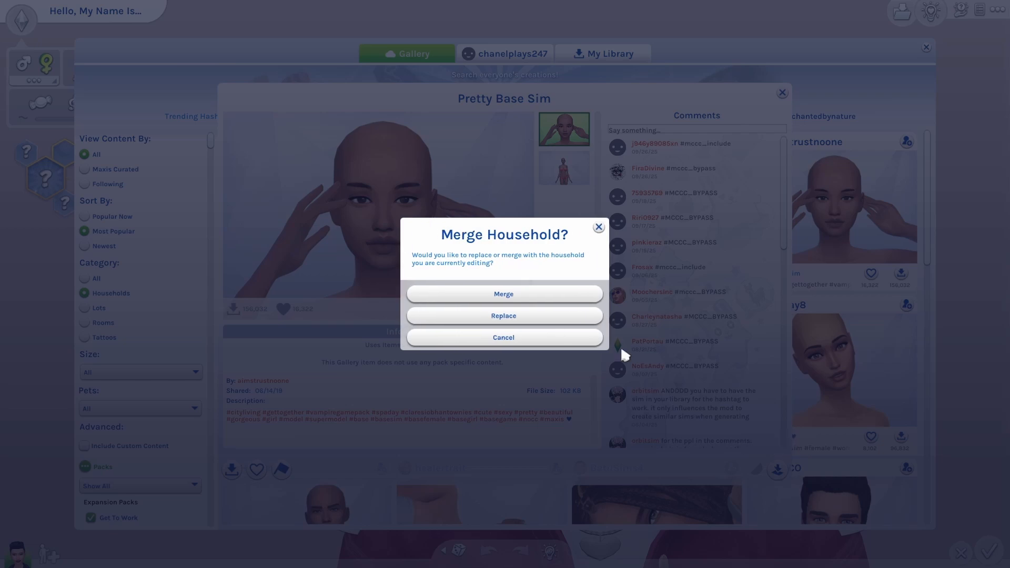
click(525, 316)
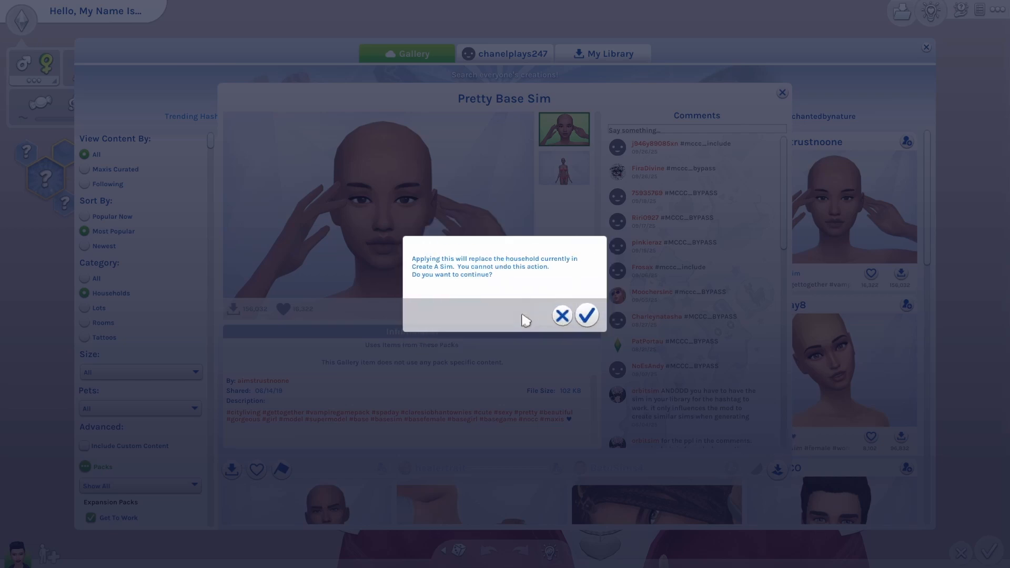
click(585, 318)
- Look through the Sim's bottoms in every outfit category from Formal to Cold Weather, ending back at Everyday
click(582, 289)
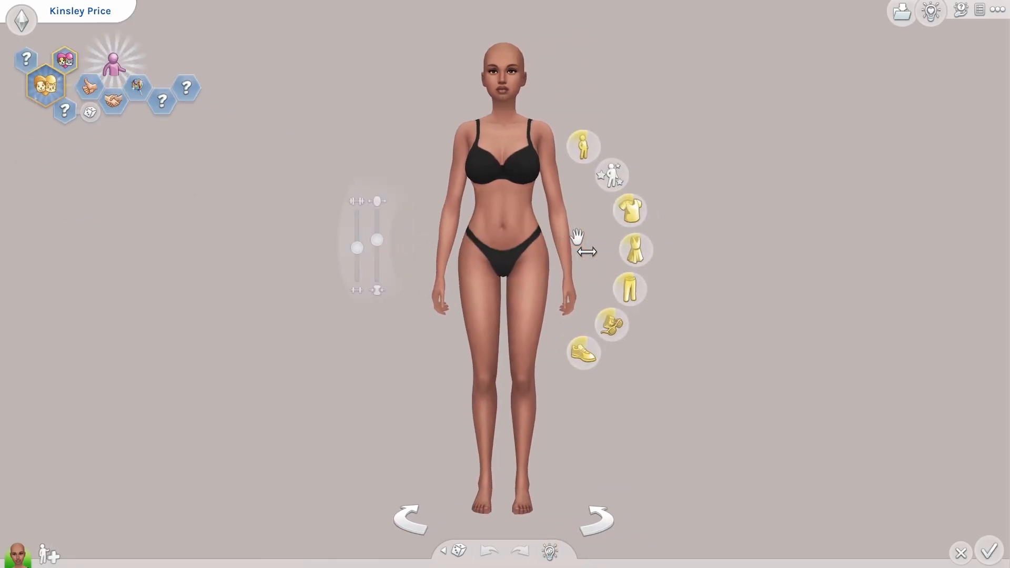
click(685, 48)
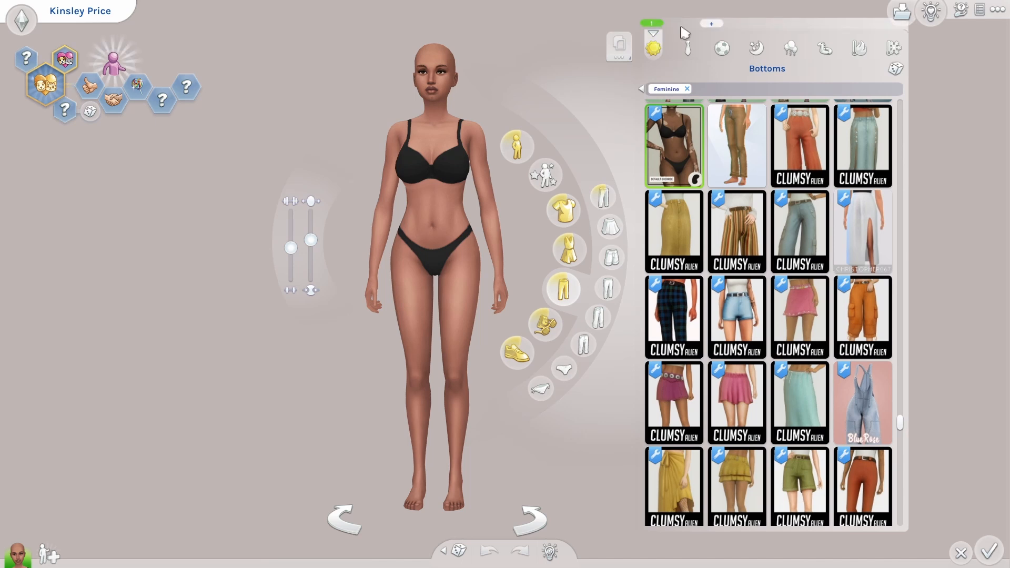
click(723, 48)
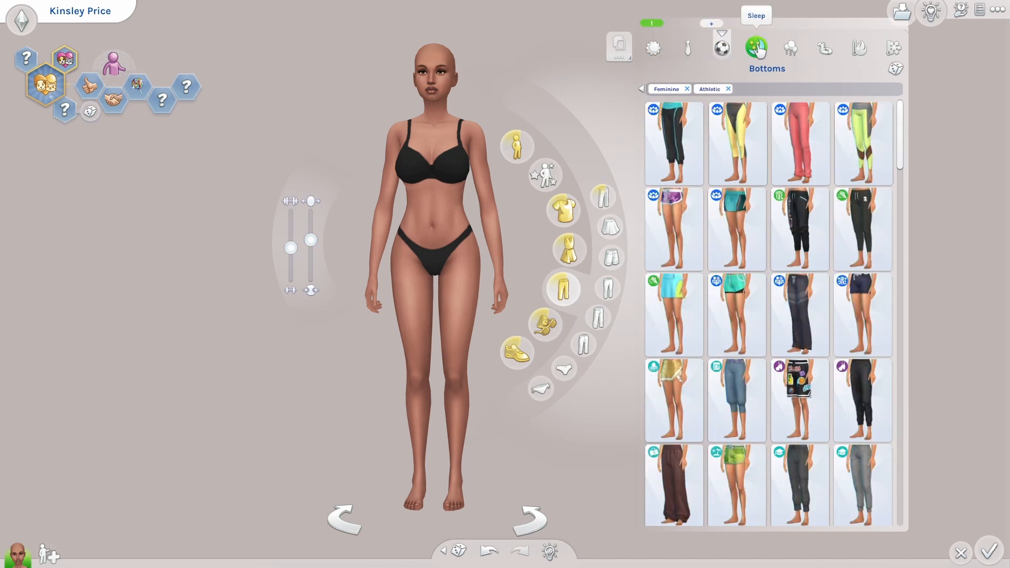
click(756, 48)
click(790, 48)
click(824, 48)
click(860, 49)
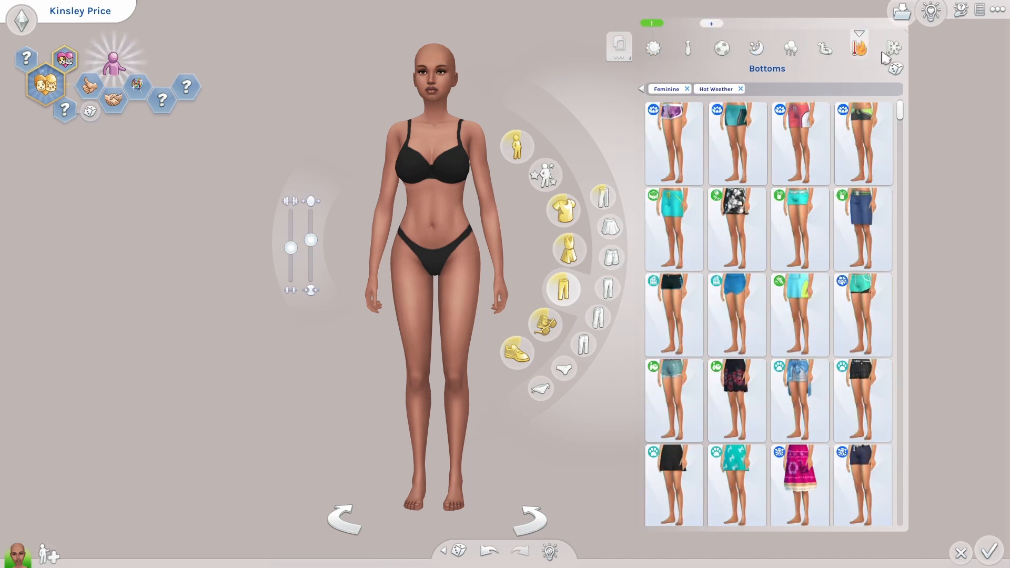
click(894, 48)
click(651, 49)
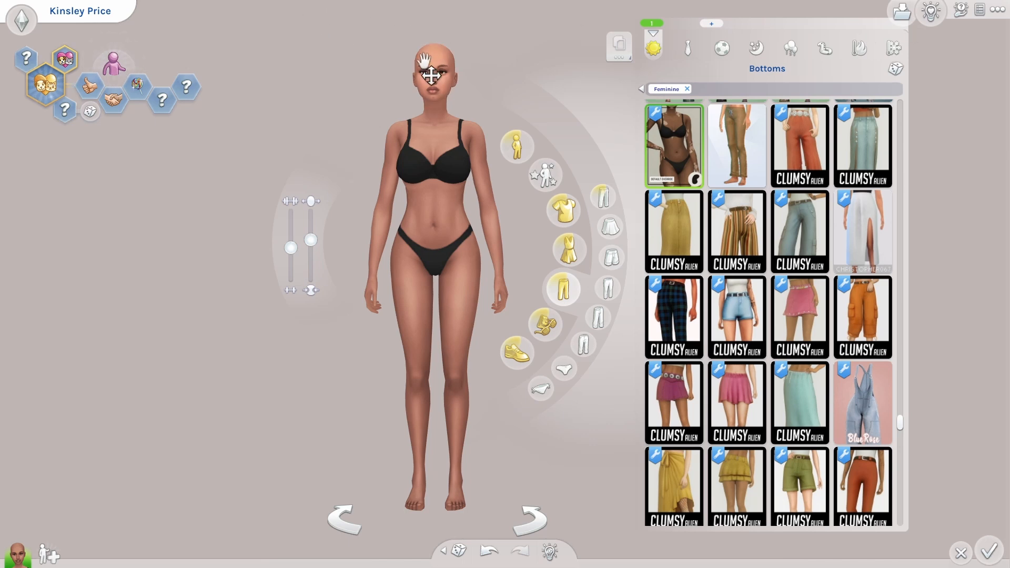
- Show the Sim's feminine hairstyles filtered to Custom Content only
scroll(447, 66, up, 3)
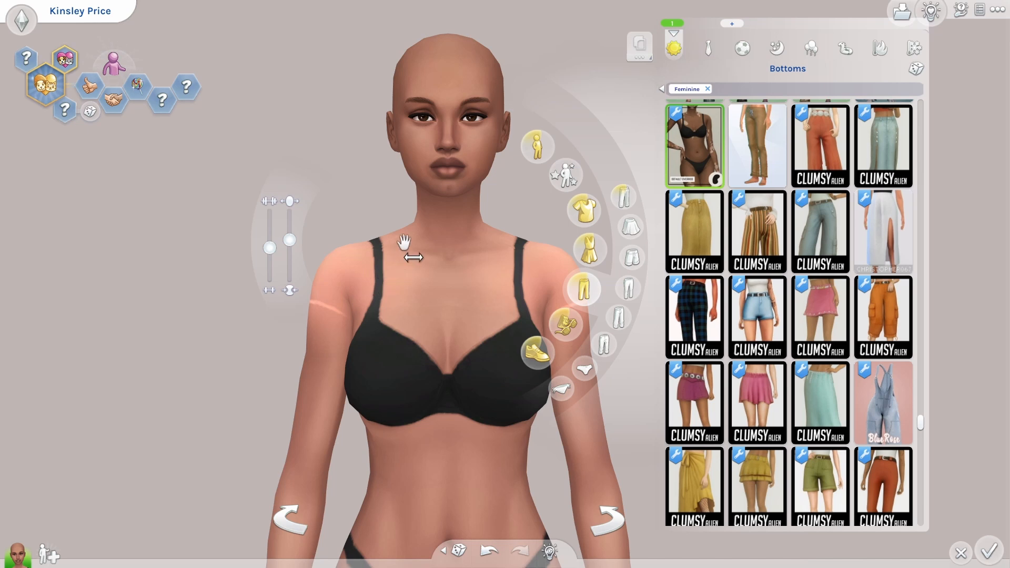
click(476, 199)
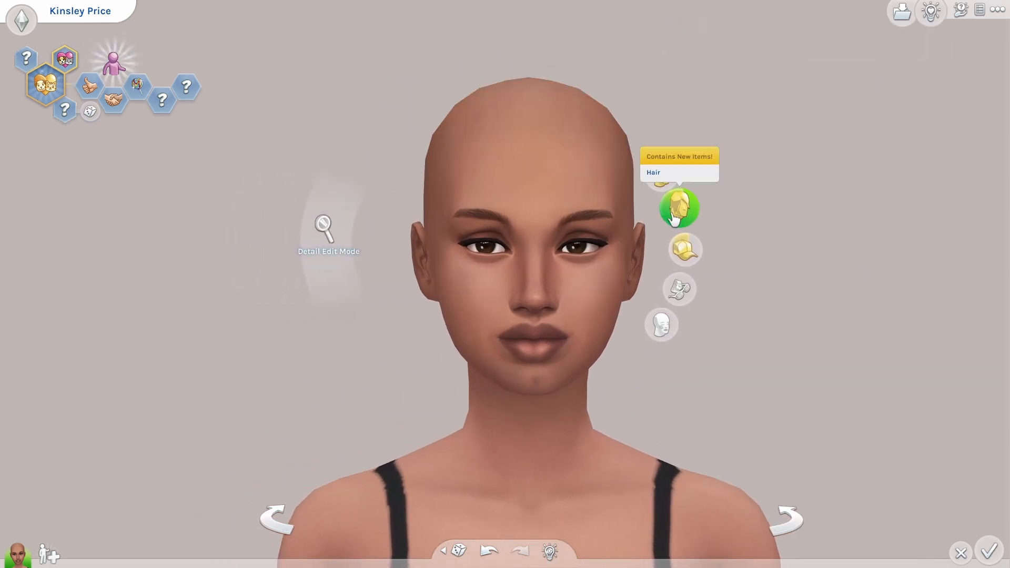
click(675, 207)
click(693, 89)
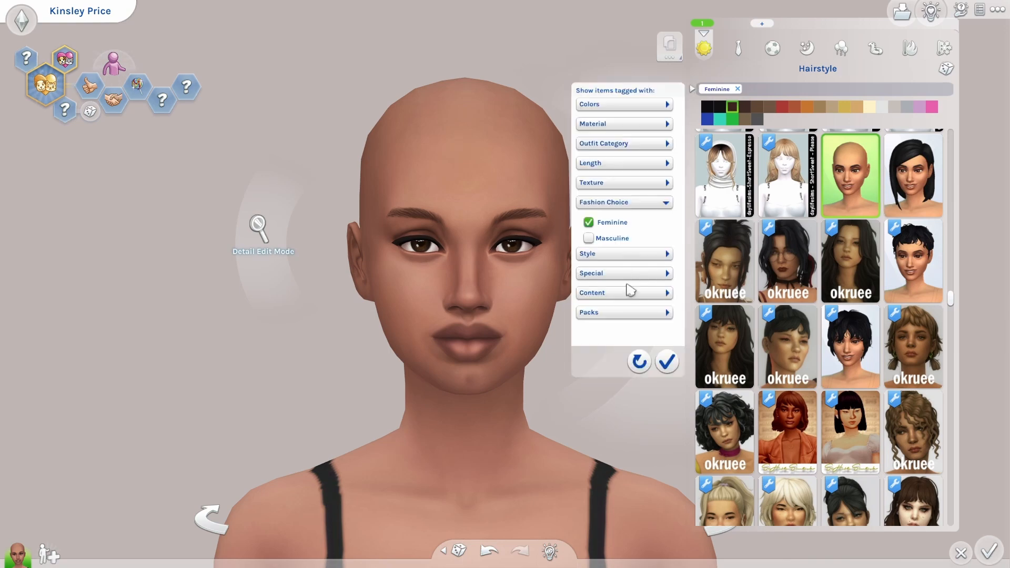
click(627, 293)
scroll(629, 297, down, 1)
click(605, 319)
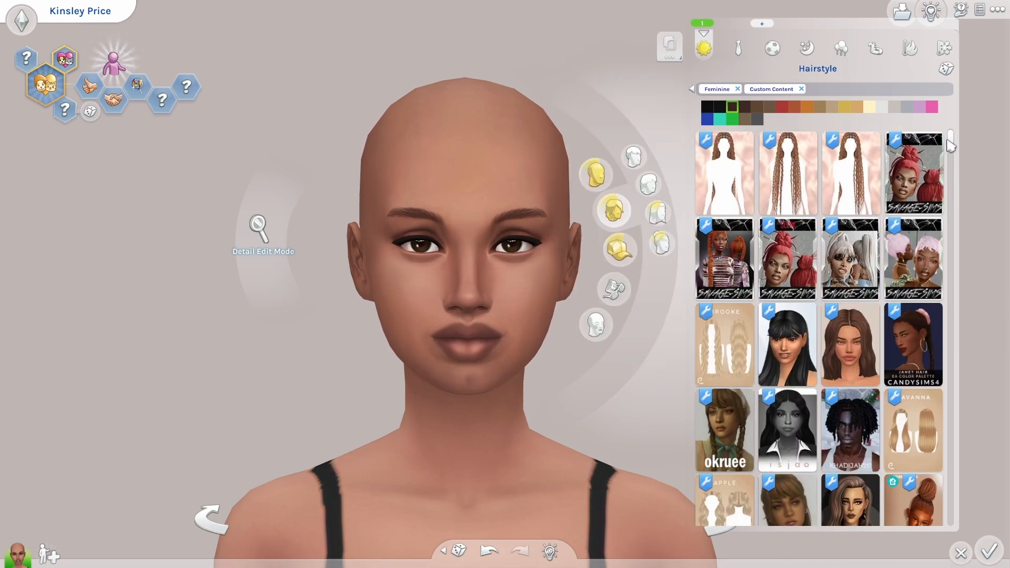
- Browse the custom content hairstyles and try the Livixo long twisted braids on the Sim
drag(951, 138, 934, 528)
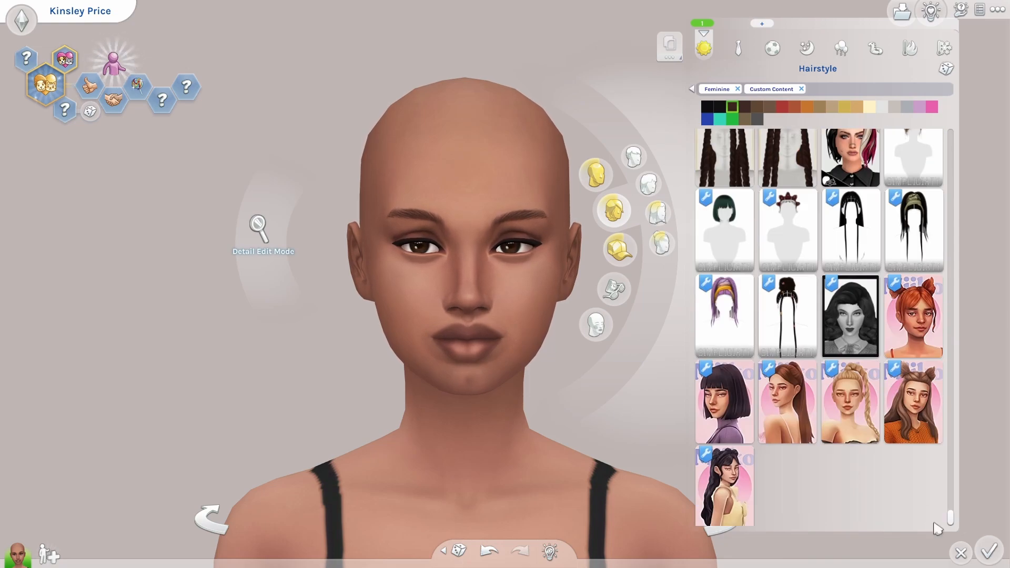
scroll(851, 358, up, 3)
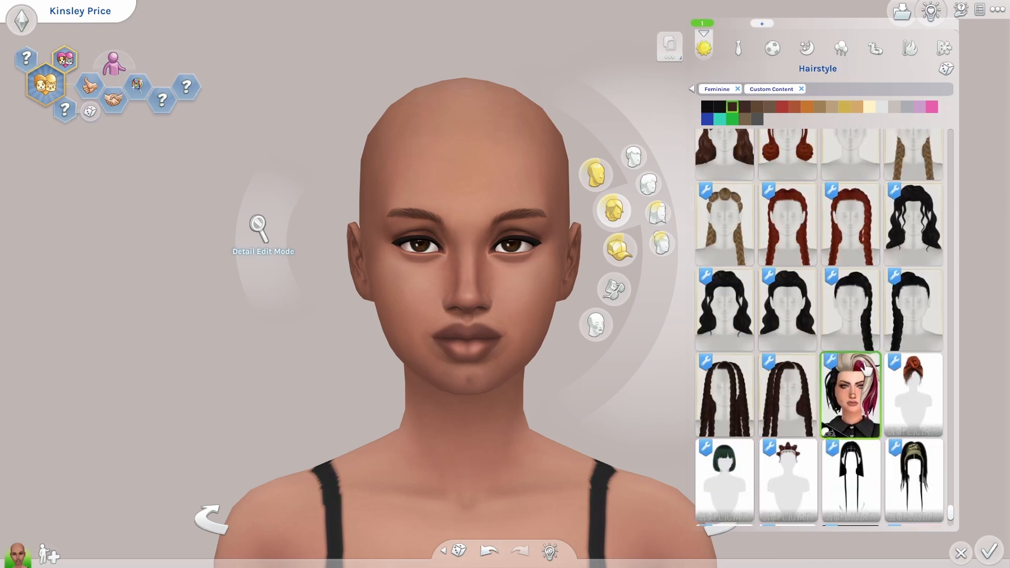
scroll(862, 370, up, 8)
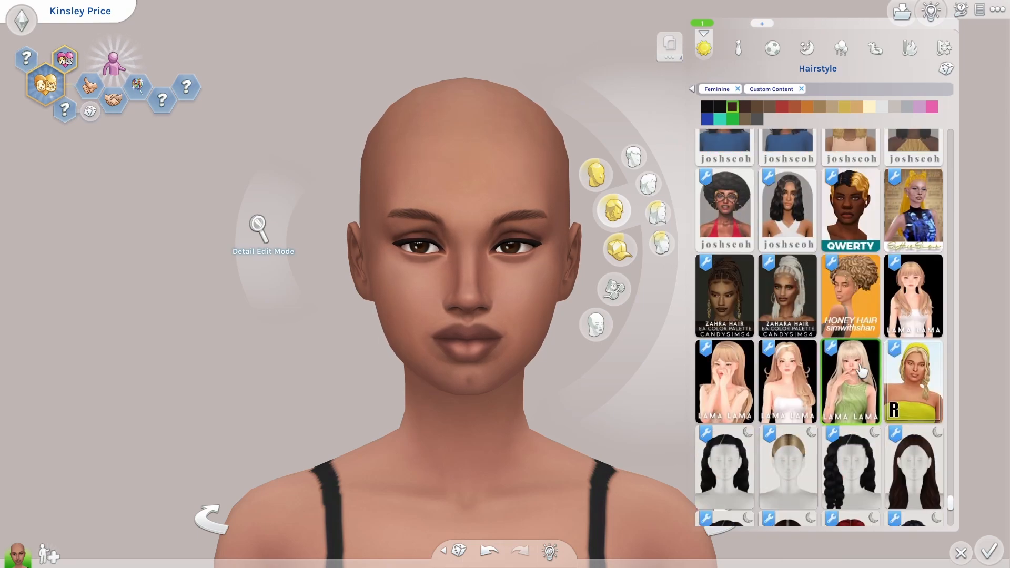
scroll(862, 370, up, 5)
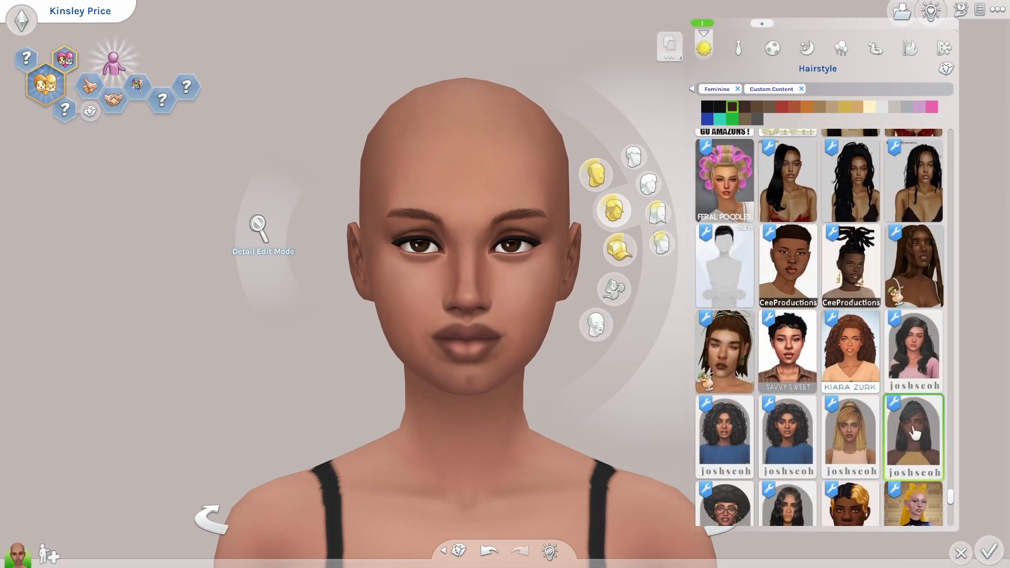
scroll(779, 224, up, 15)
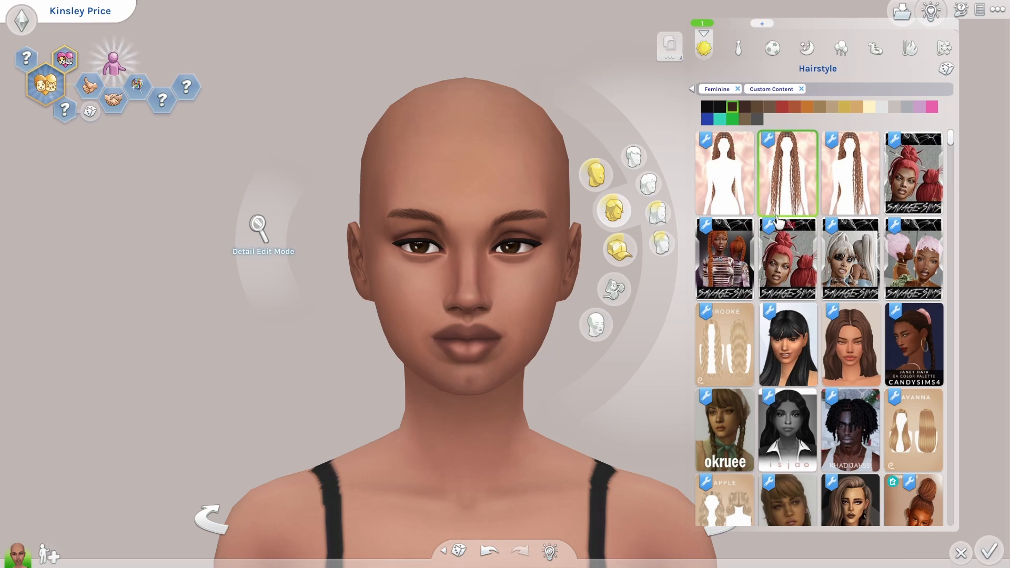
scroll(779, 224, down, 3)
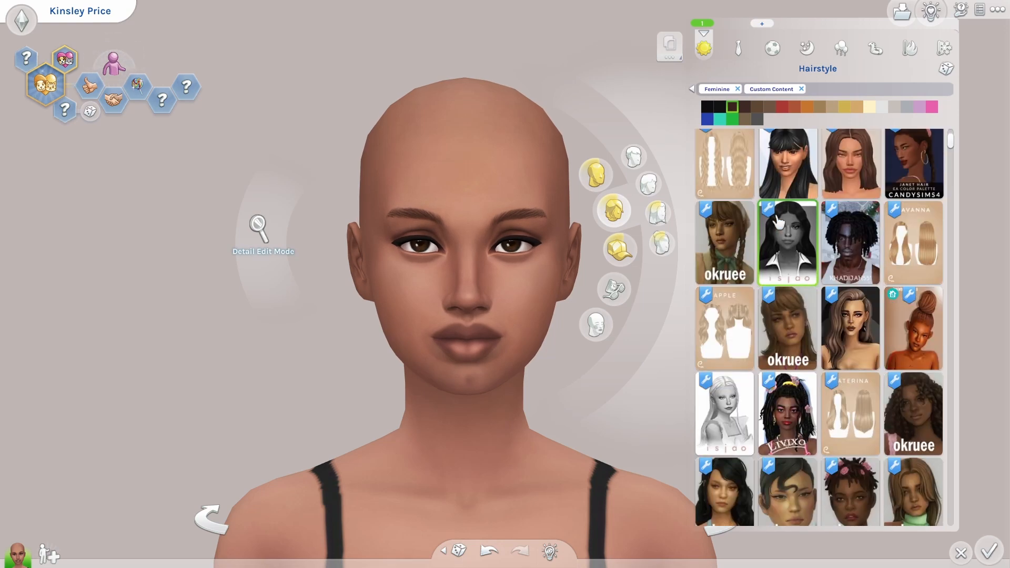
scroll(779, 223, down, 3)
click(788, 227)
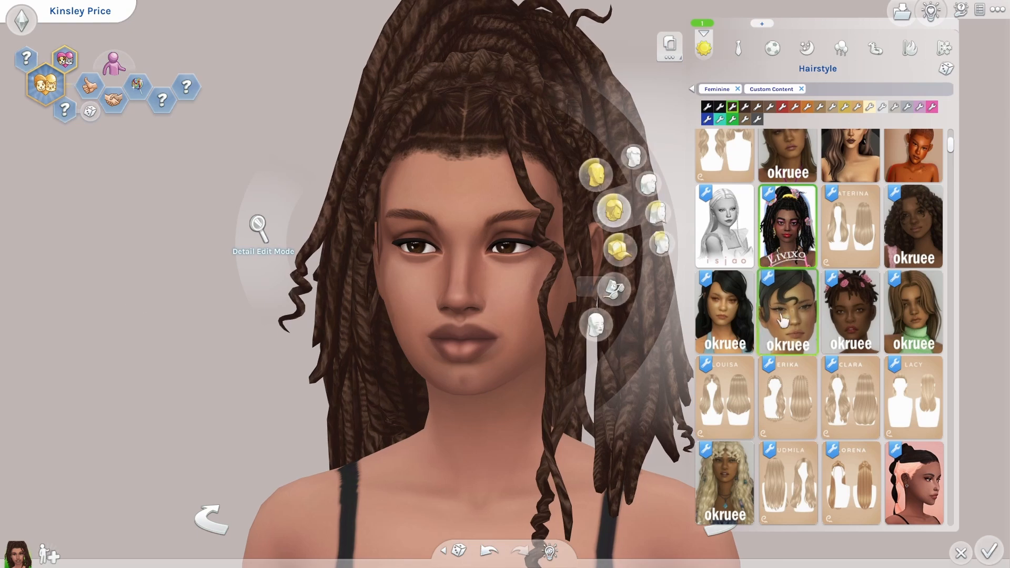
- Give the Sim the black bob with straight bangs and add a second Everyday outfit
scroll(784, 315, down, 5)
click(851, 300)
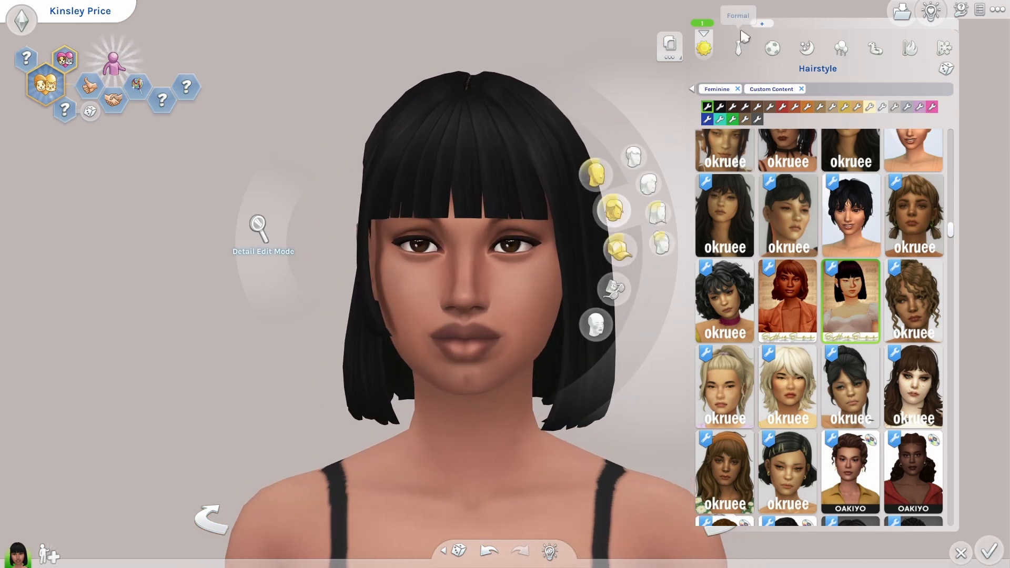
click(762, 24)
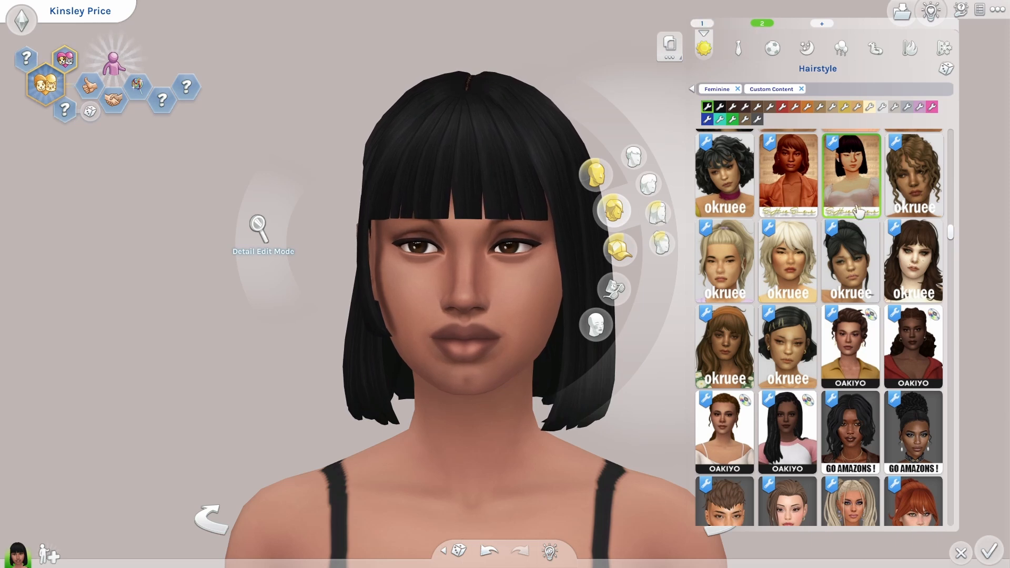
scroll(856, 210, down, 1)
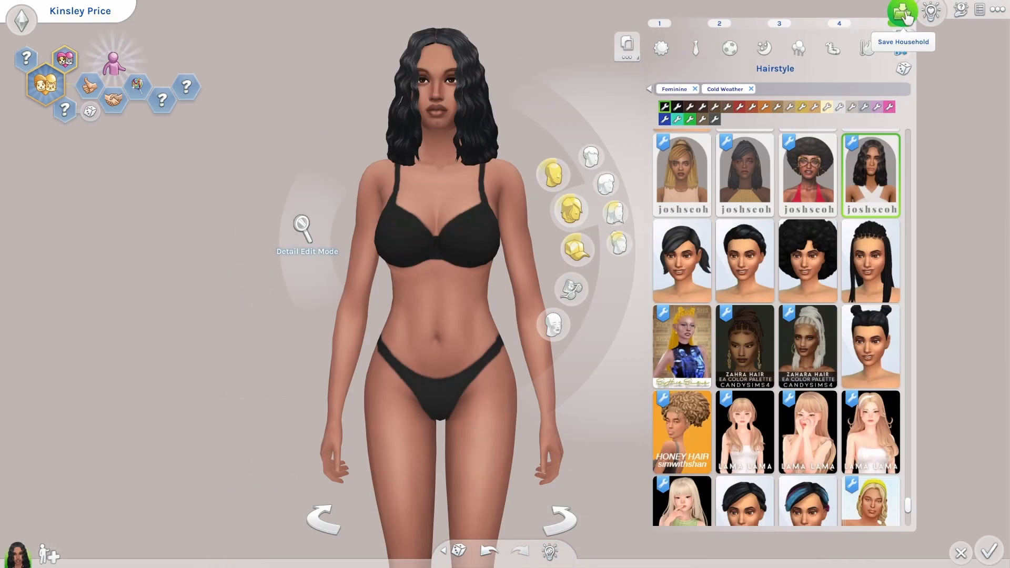
- Save the household to the library under the name "DELETE"
click(902, 11)
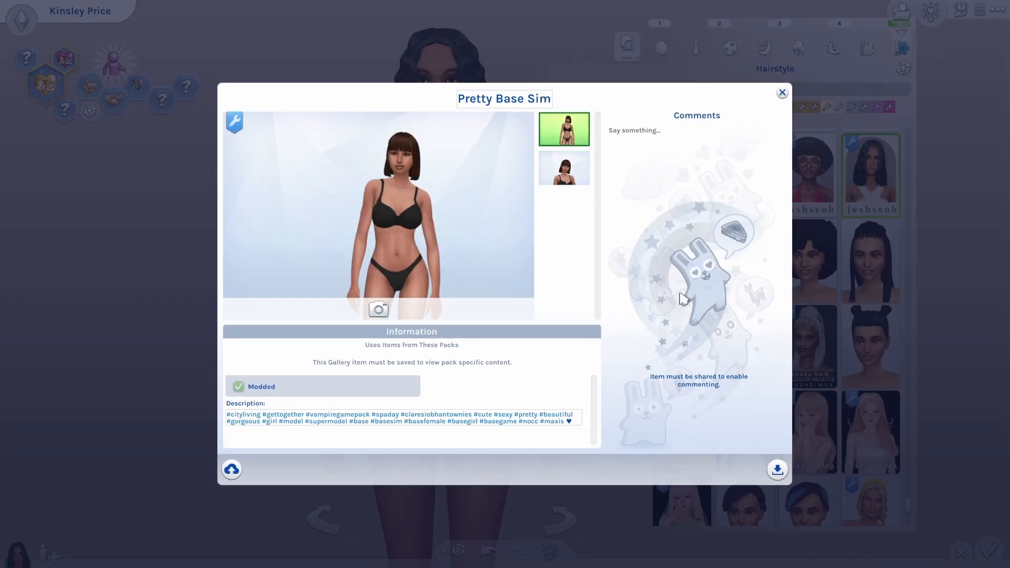
double_click(506, 99)
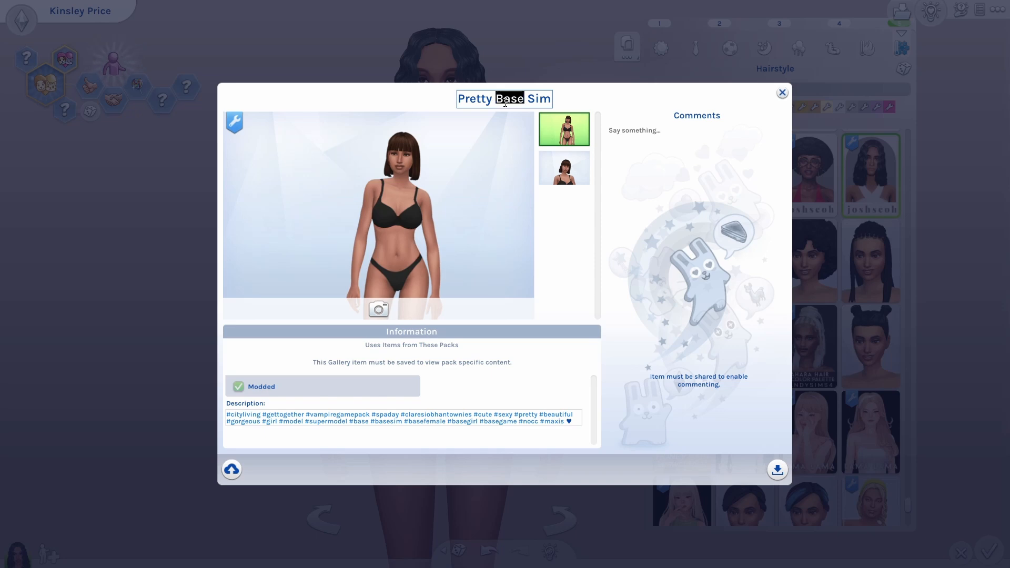
key(ctrl+a)
text(DELETE)
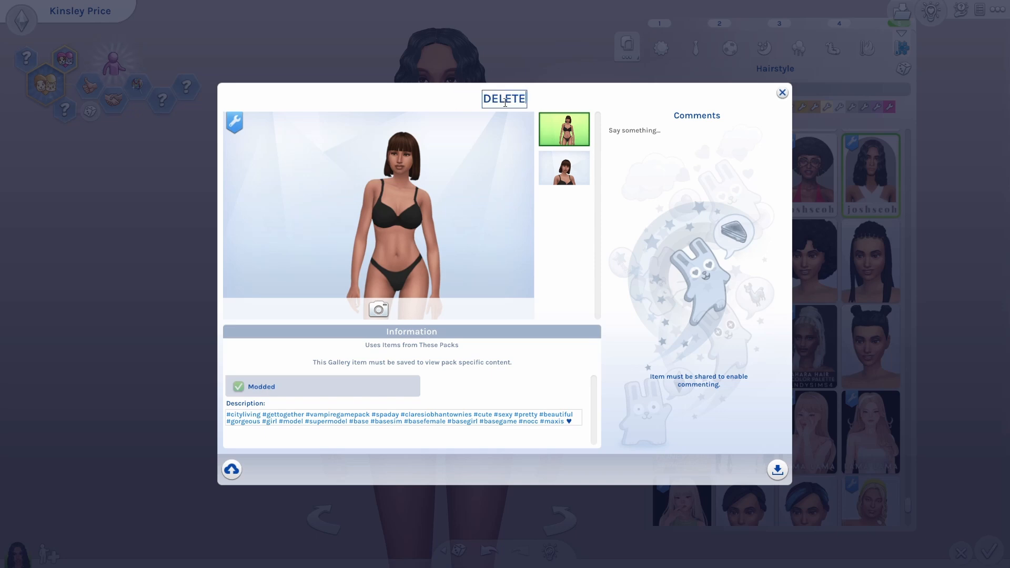
key(Return)
click(777, 471)
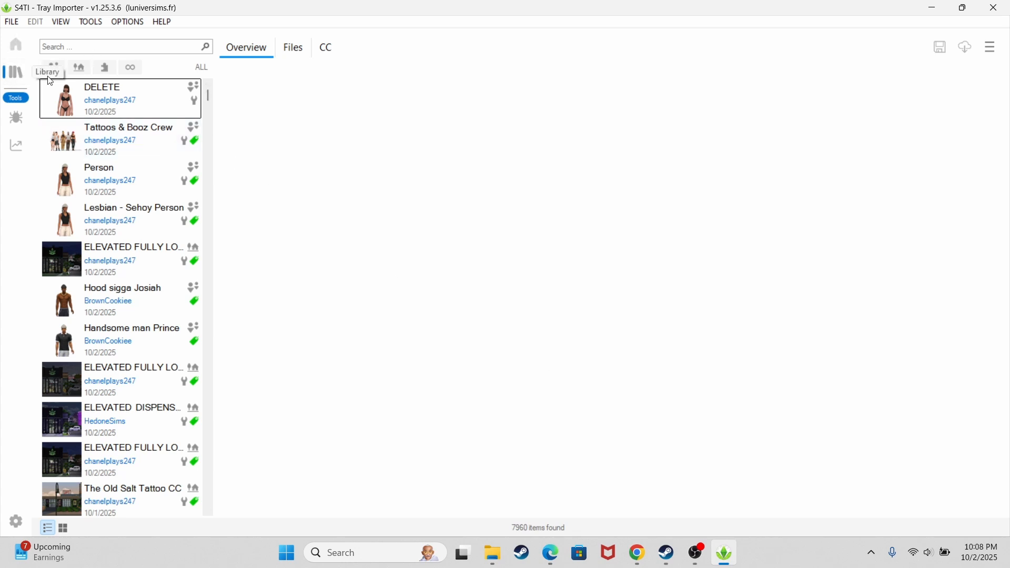
- Switch to S4TI Tray Importer and show the overview of the "DELETE" household in the library
click(103, 104)
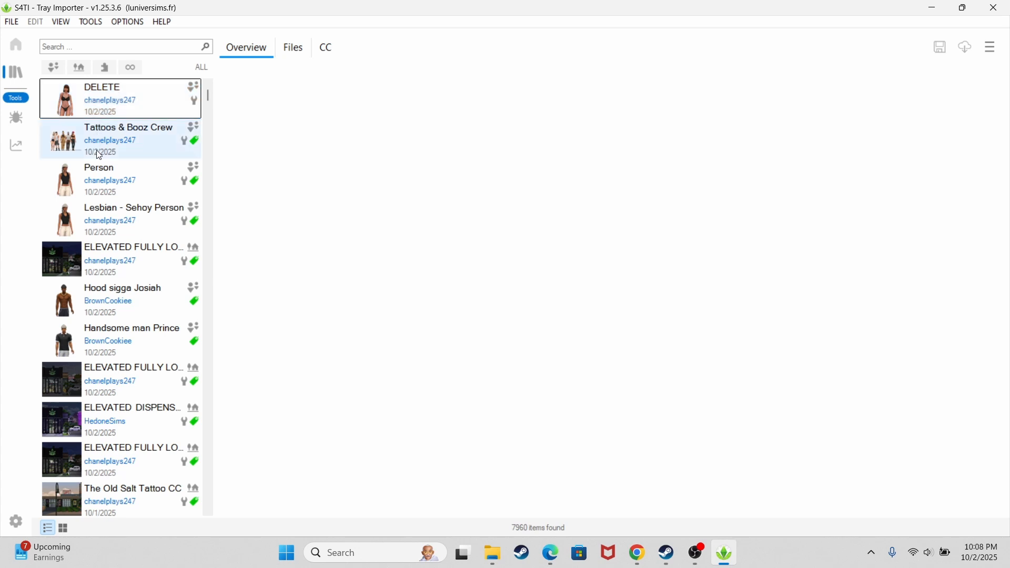
click(96, 92)
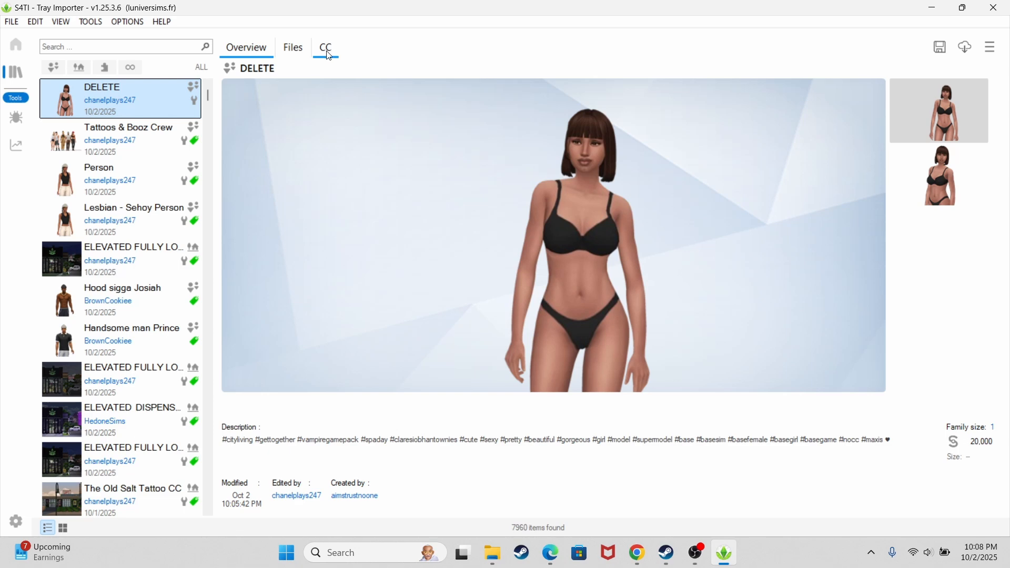
- List the custom content used by the "DELETE" household and look through its installed hair mods and overrides
click(329, 54)
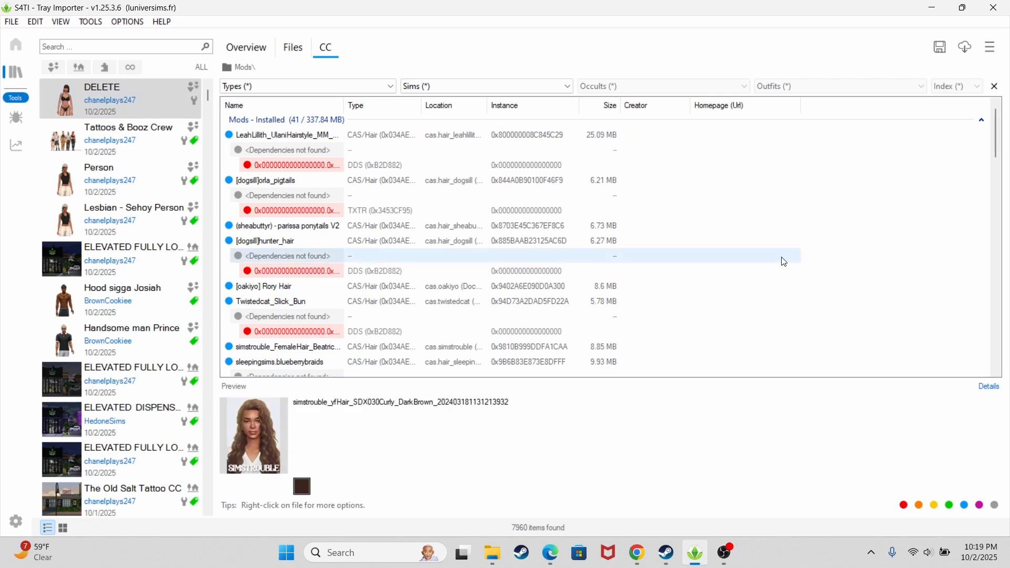
scroll(776, 241, down, 8)
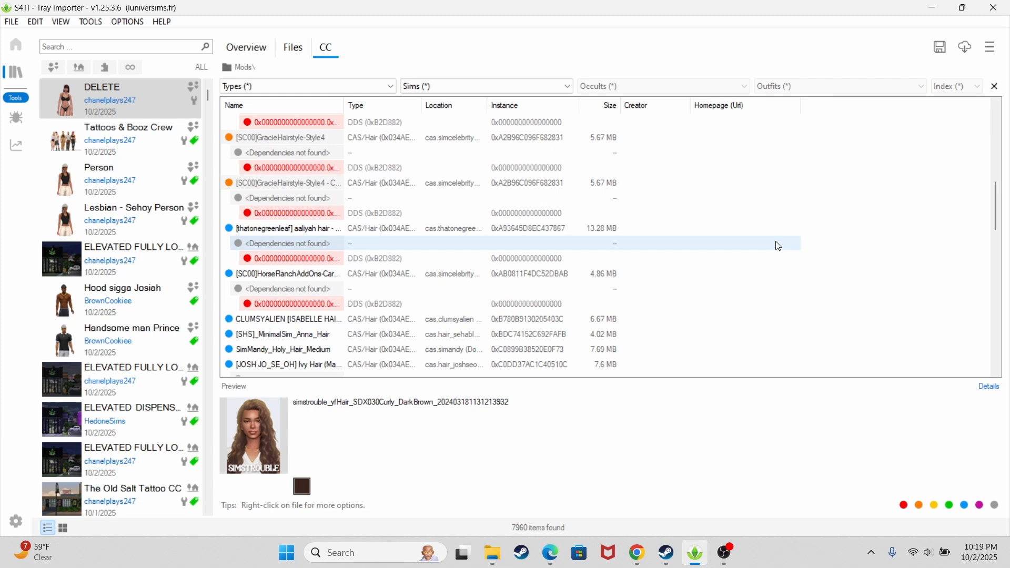
scroll(779, 246, down, 10)
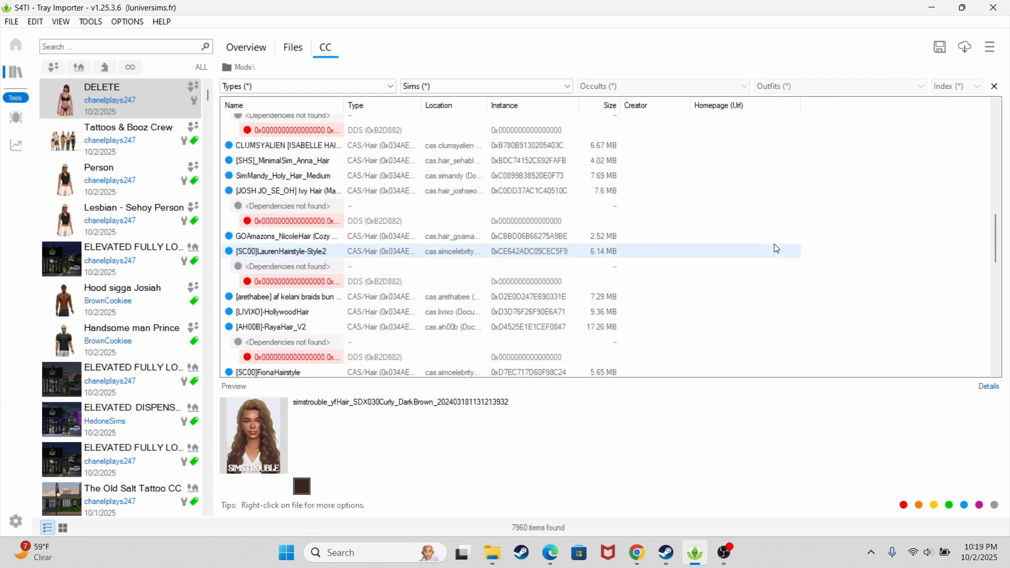
click(507, 285)
scroll(400, 287, down, 1)
scroll(296, 290, down, 1)
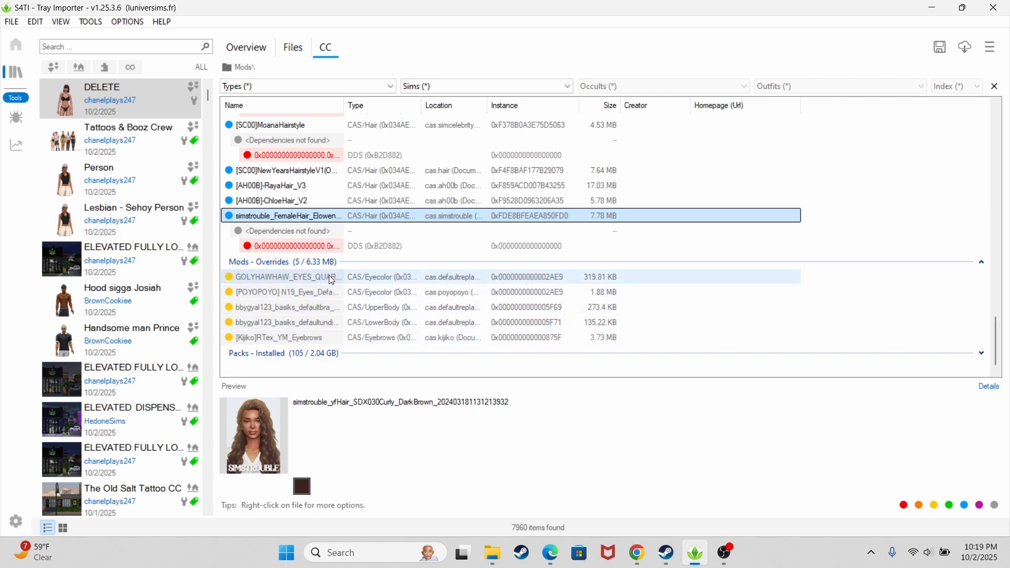
scroll(321, 219, up, 15)
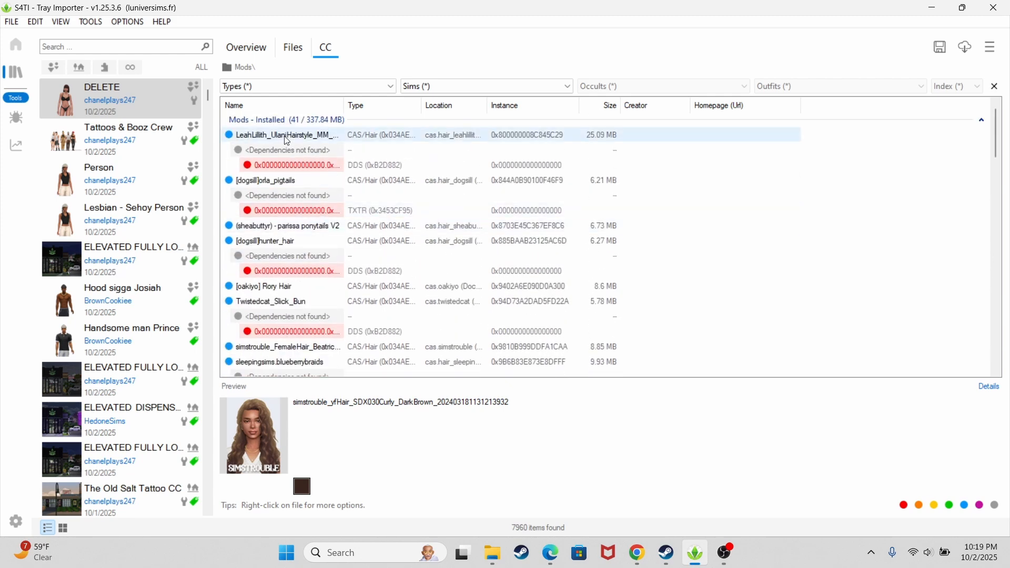
scroll(279, 195, down, 4)
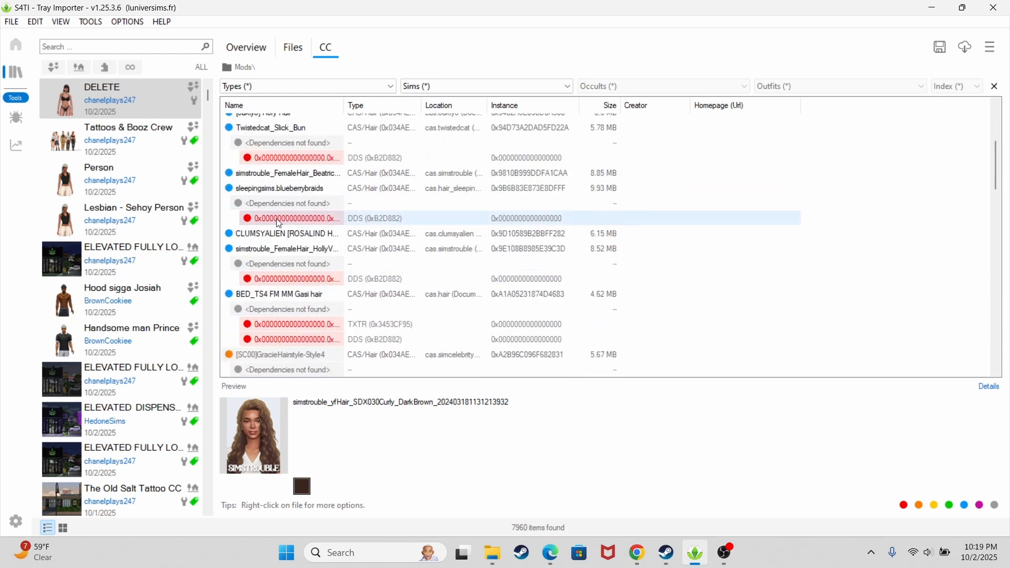
scroll(285, 256, up, 4)
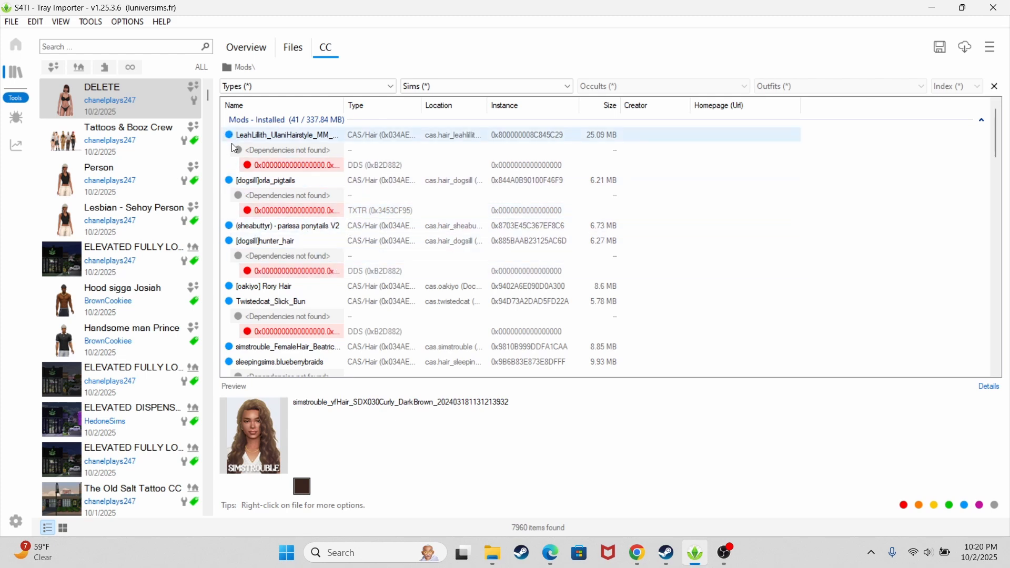
scroll(400, 242, down, 10)
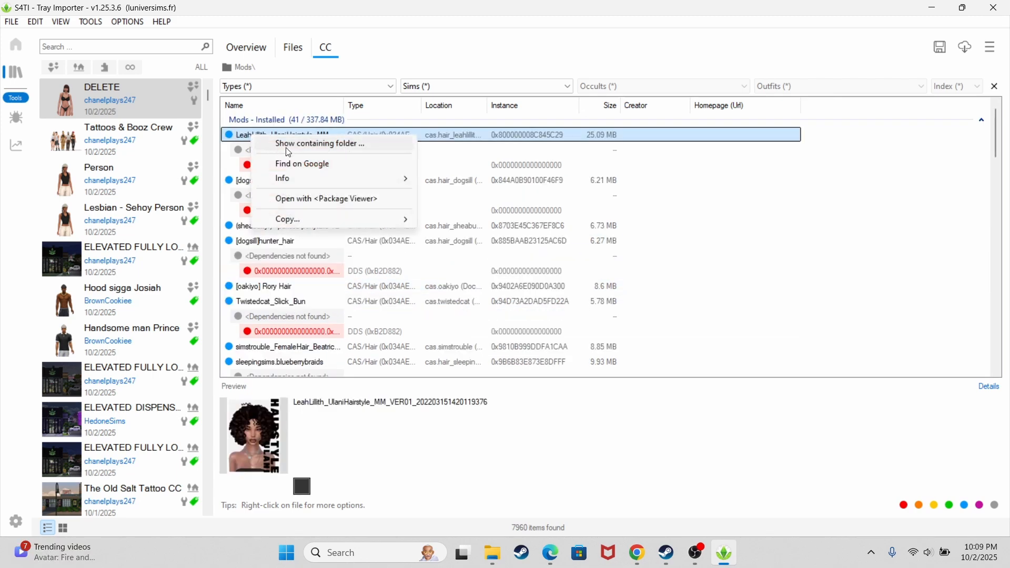
- Show the LeahLillith_UlaniHairstyle_MM_VER01 package in its containing folder, delete it, and close the folder
click(288, 149)
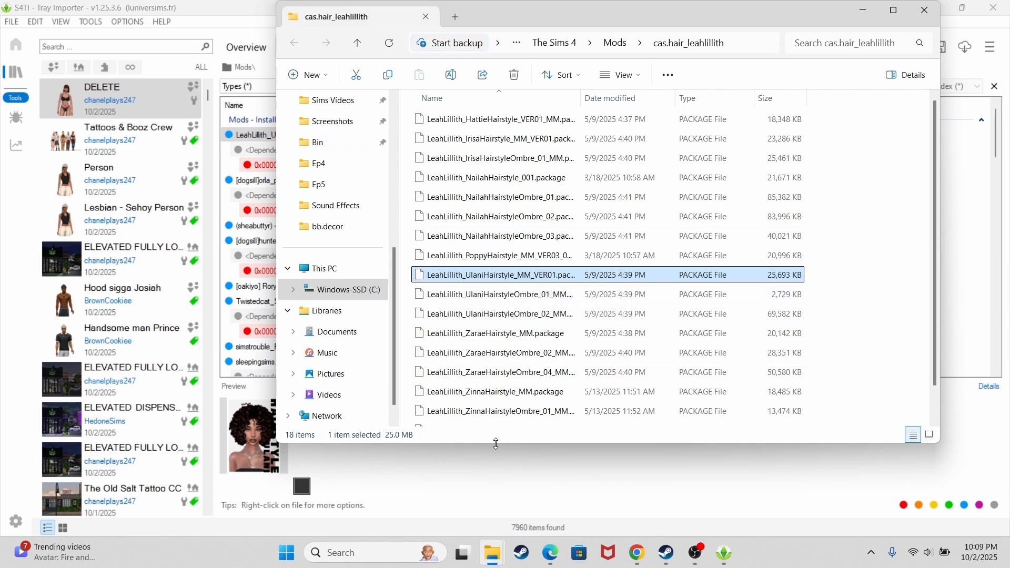
key(Delete)
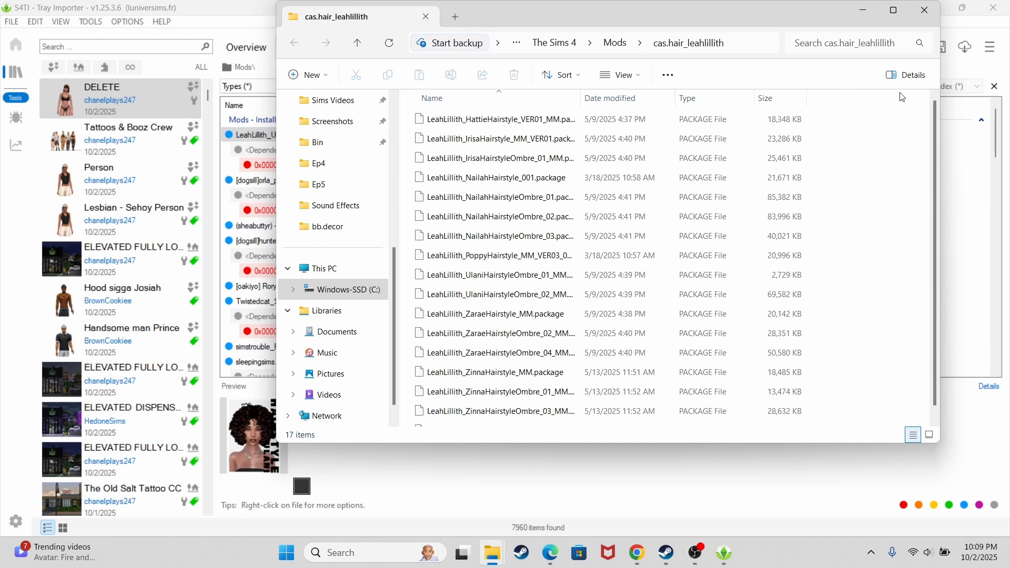
click(924, 15)
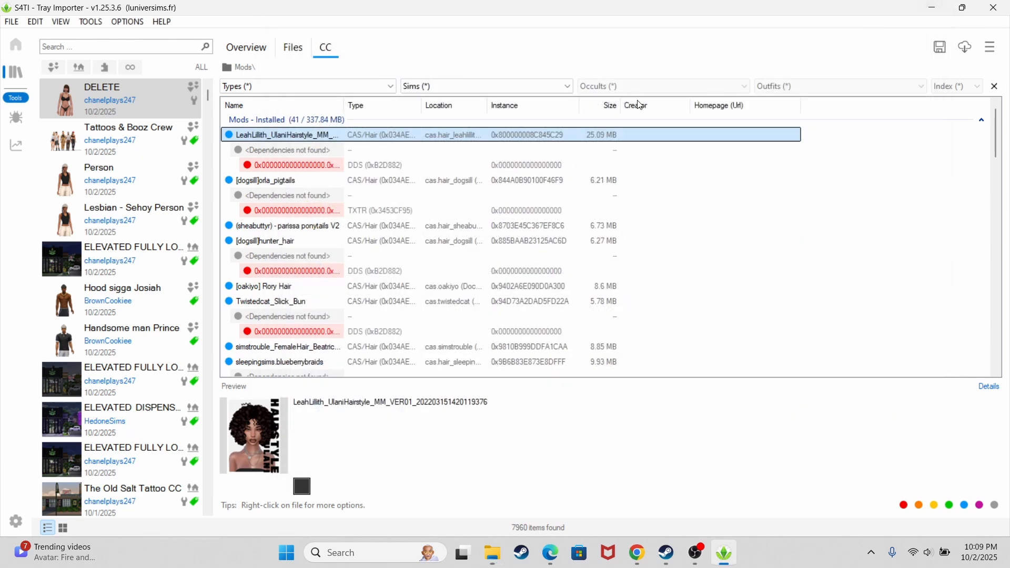
- Locate the [dogsill]orla_pigtails package in its containing folder, delete it, and close the folder
right_click(279, 186)
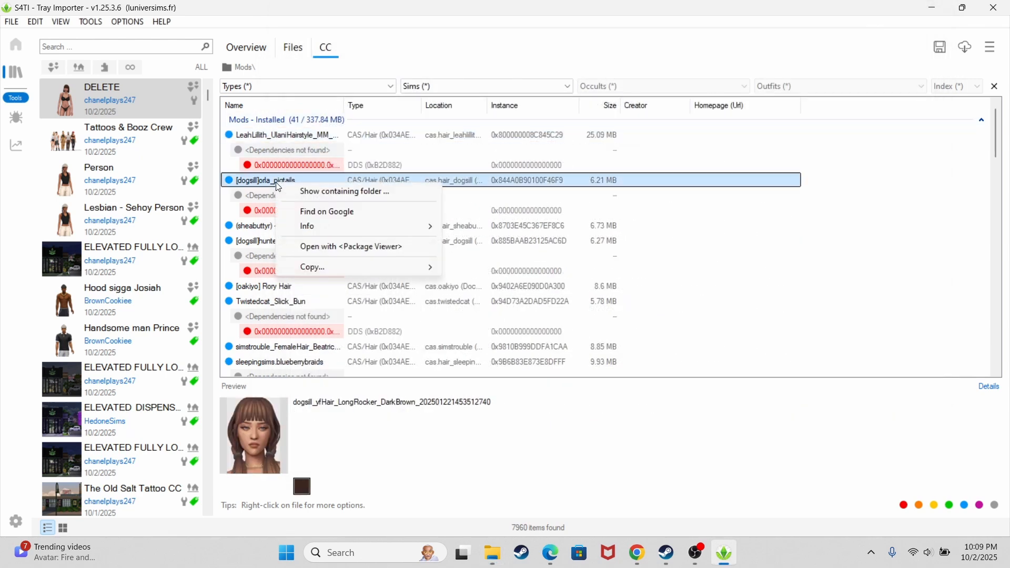
click(320, 197)
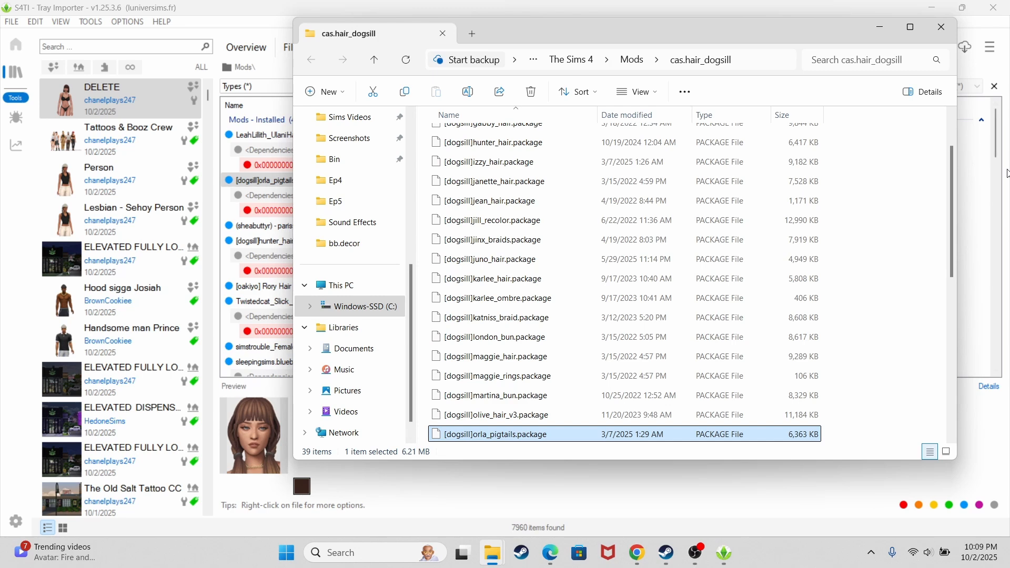
key(Delete)
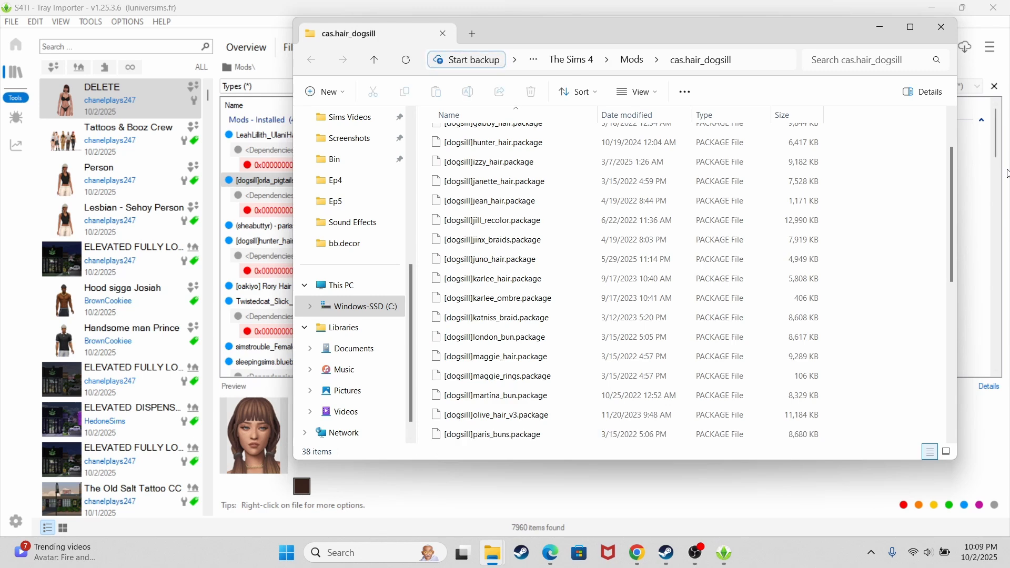
click(954, 26)
- Locate the (sheabuttyr) - parissa ponytails V2 package in its containing folder, delete it, and close the folder
click(254, 231)
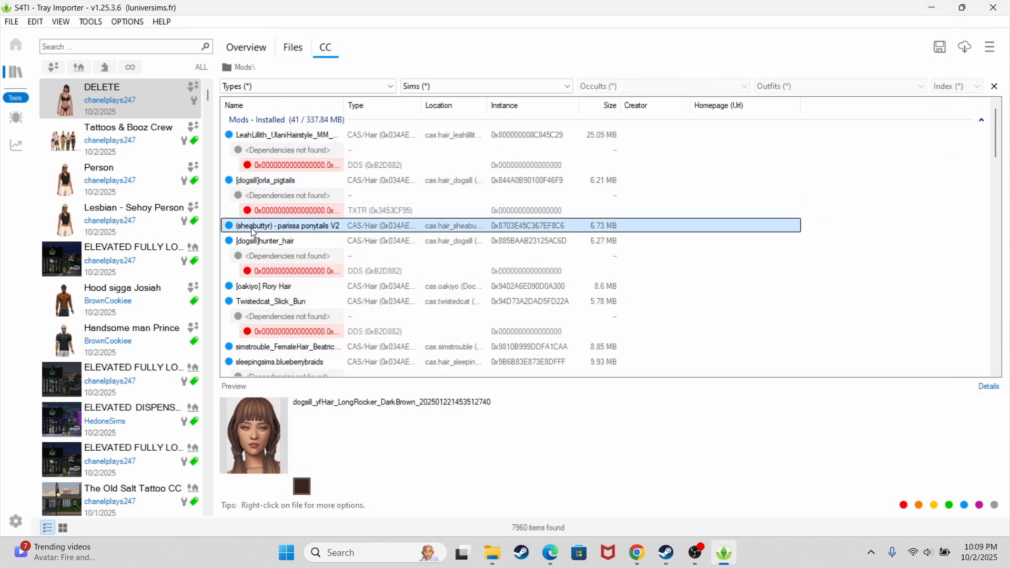
right_click(254, 232)
click(304, 239)
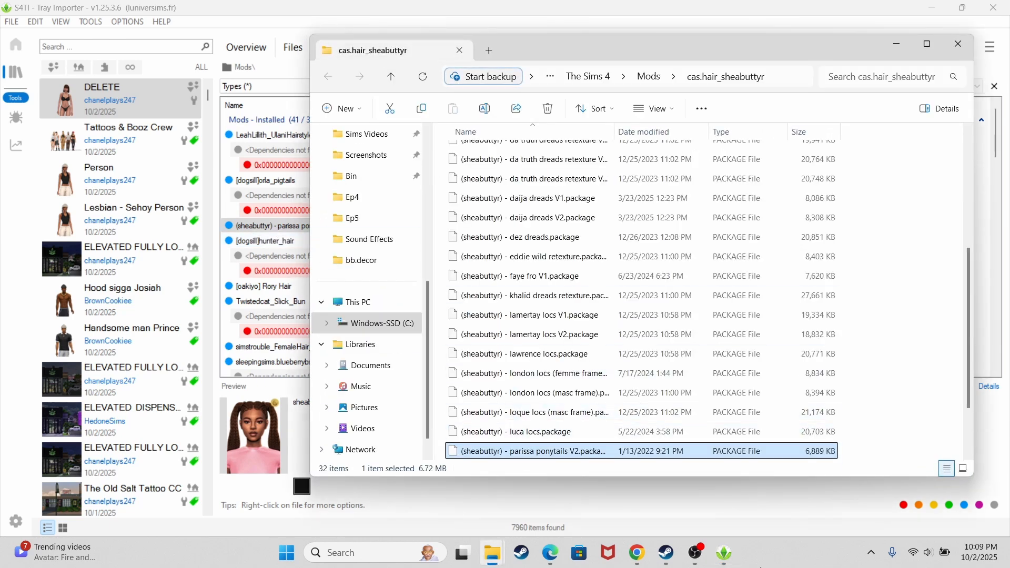
key(Delete)
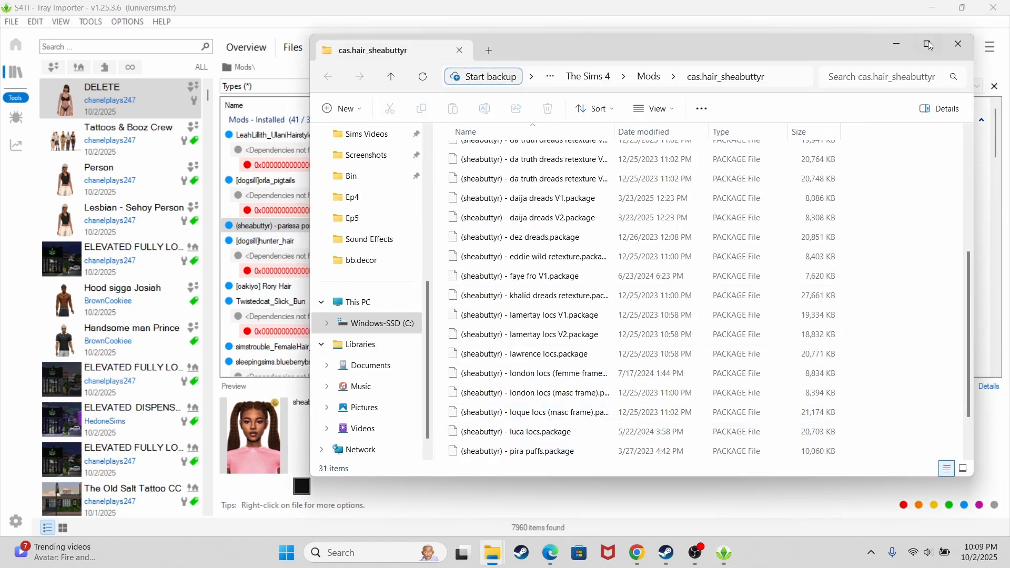
click(958, 46)
- Locate the [dogsill]hunter_hair package in its containing folder, delete it, and close the folder
click(235, 240)
right_click(235, 240)
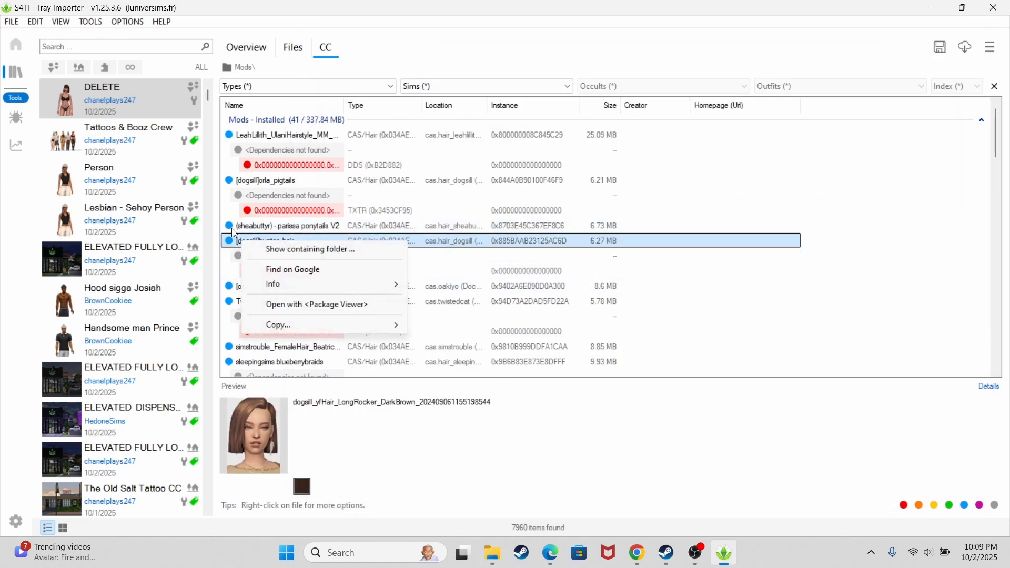
click(294, 252)
mouse_move(713, 567)
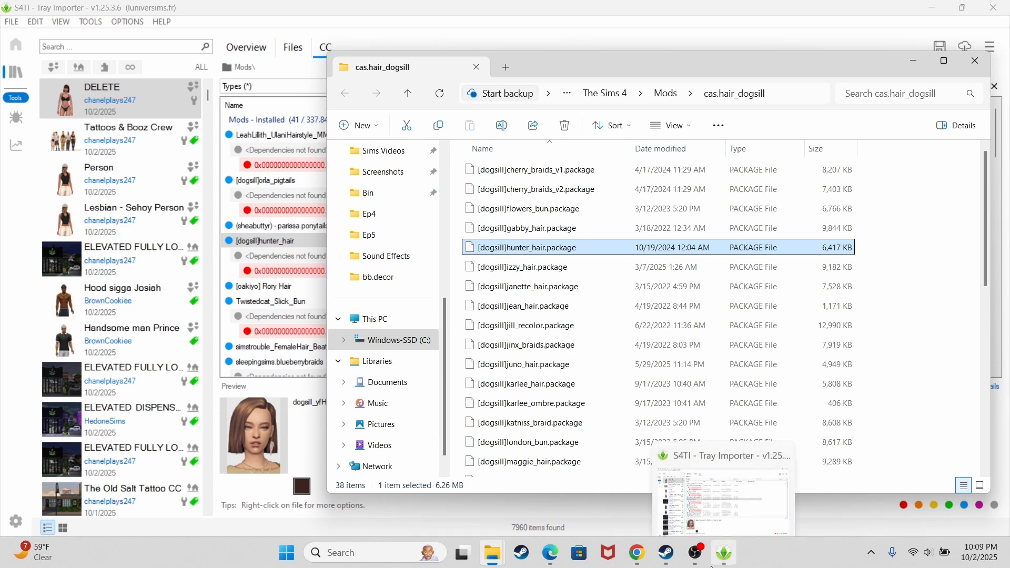
key(Delete)
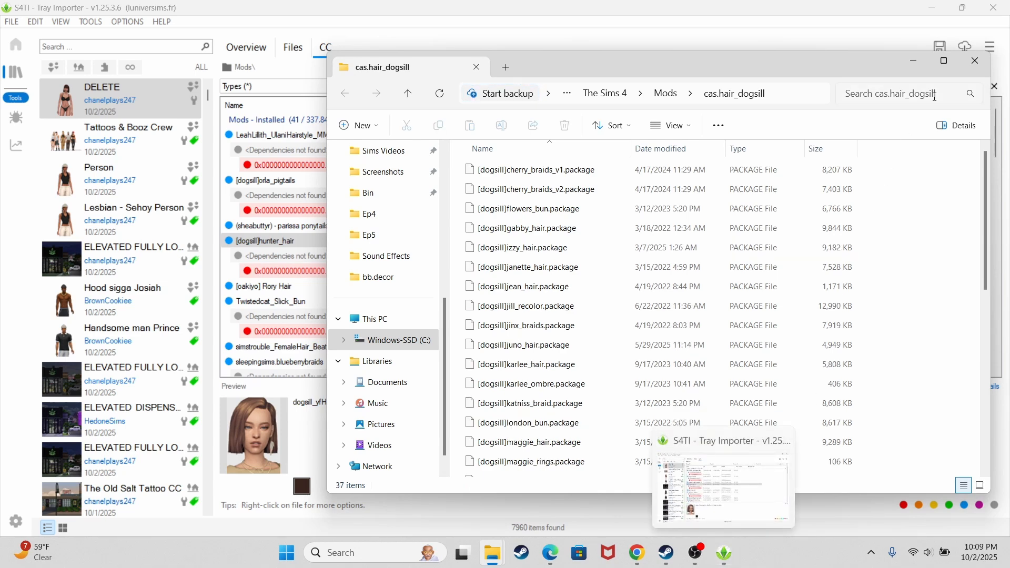
click(977, 60)
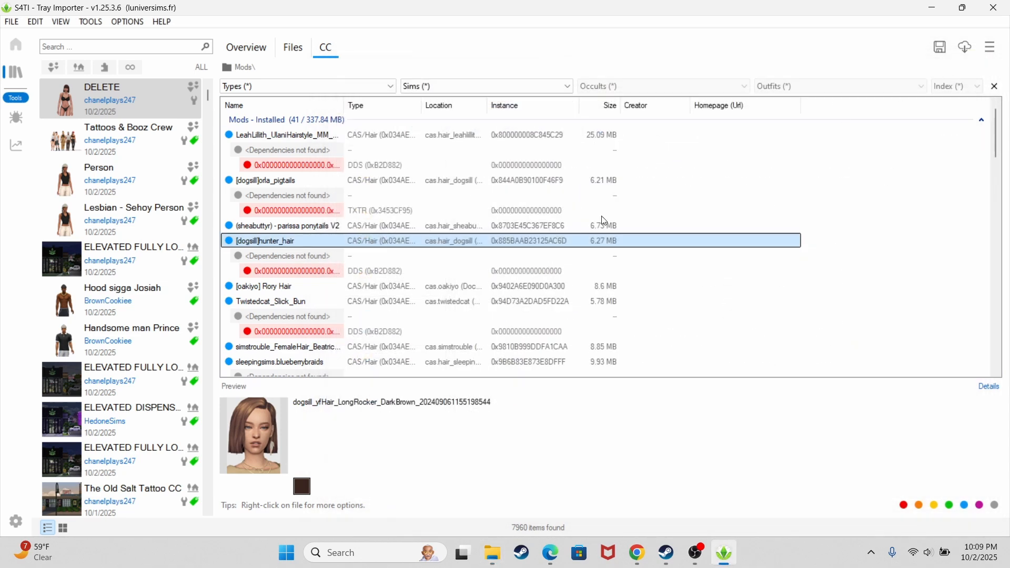
- Locate the [oakiyo] Rory Hair package in its containing folder, delete it, and close the folder
click(288, 291)
right_click(287, 289)
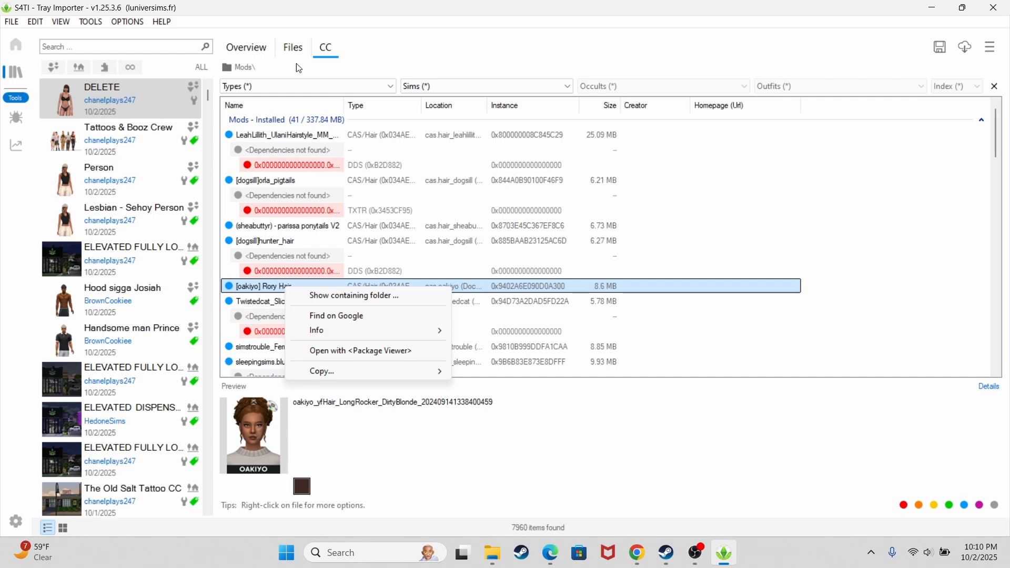
click(322, 297)
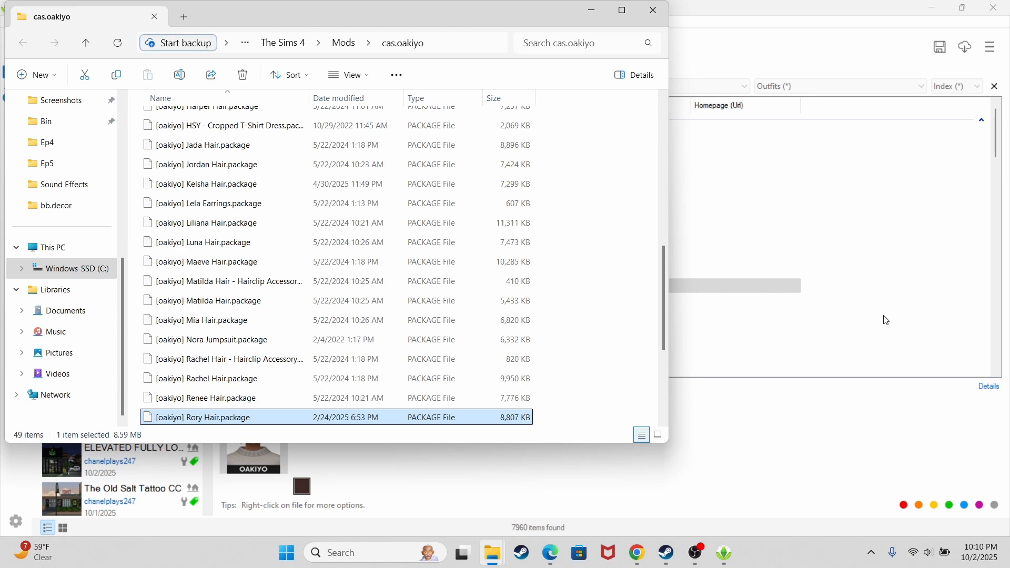
key(Delete)
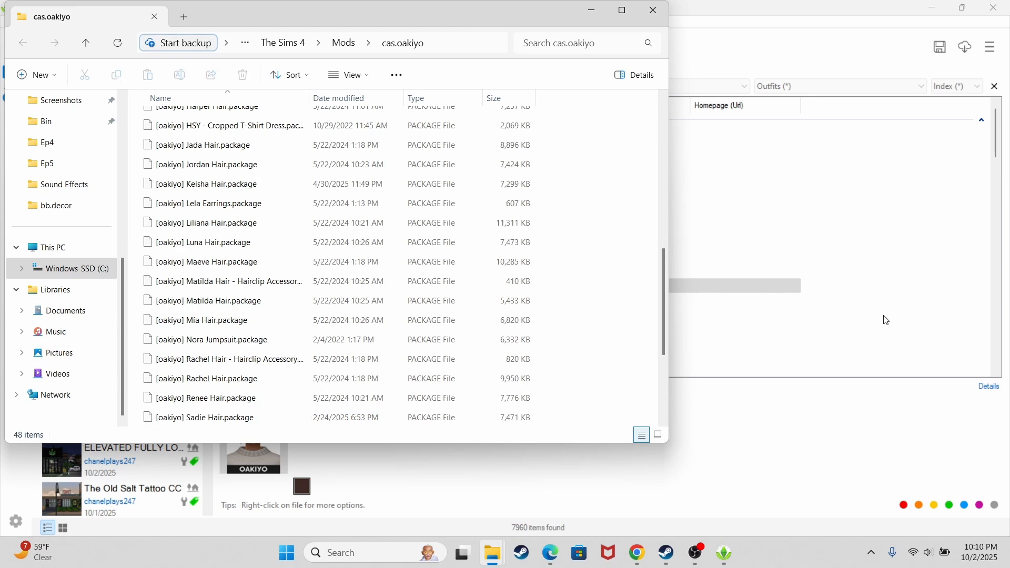
click(655, 12)
- Show the Twistedcat_Slick_Bun package in its containing folder
click(291, 304)
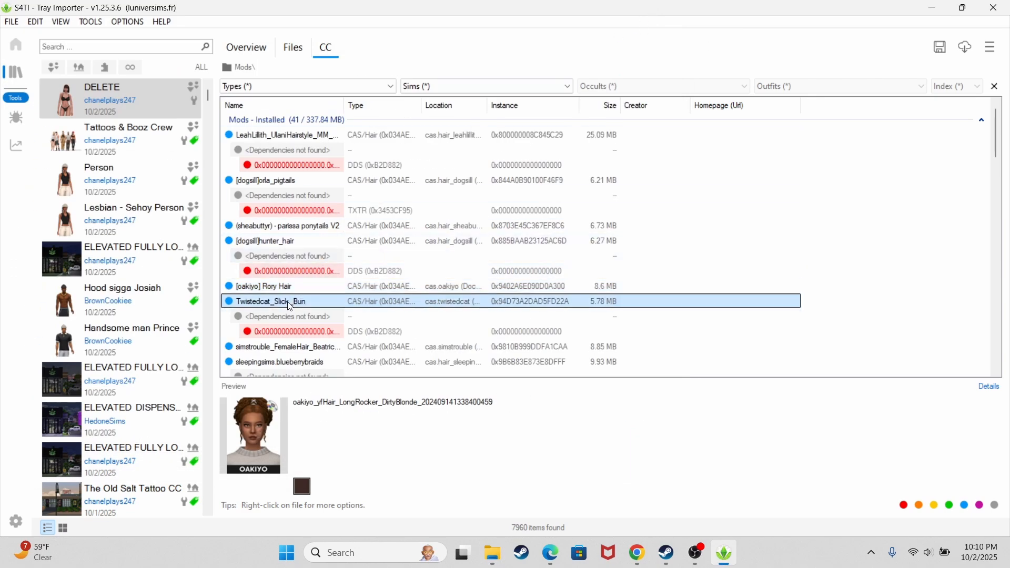
right_click(290, 305)
click(326, 314)
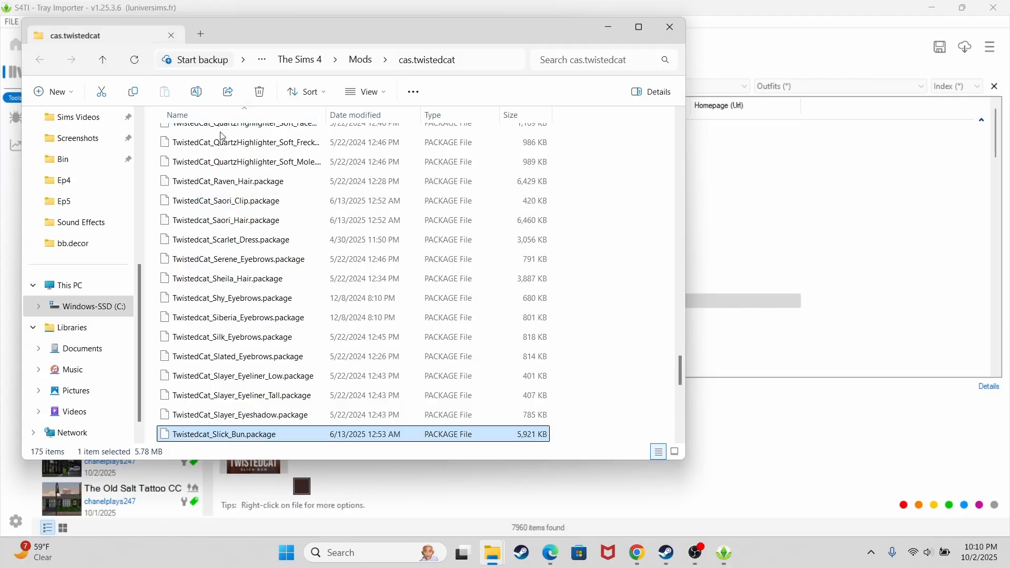